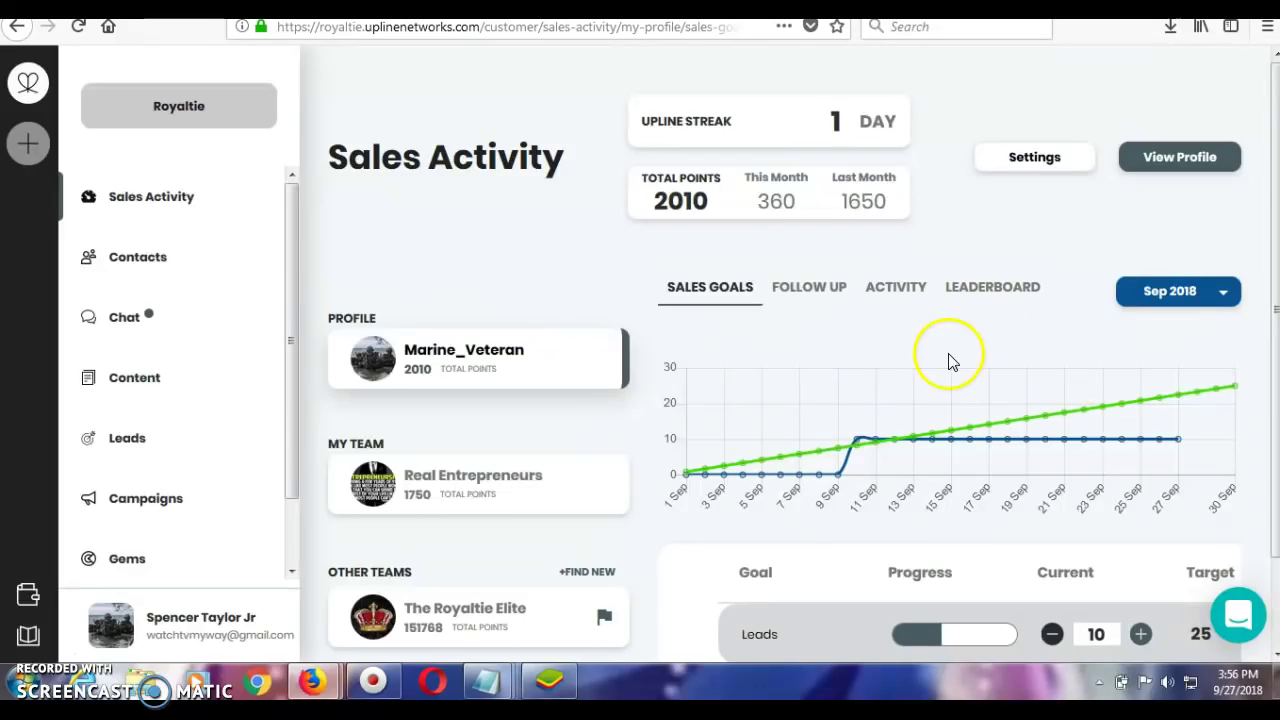
Step: Open Contacts, preview the Add New contact form, then cancel back to the list without saving
left_click(139, 260)
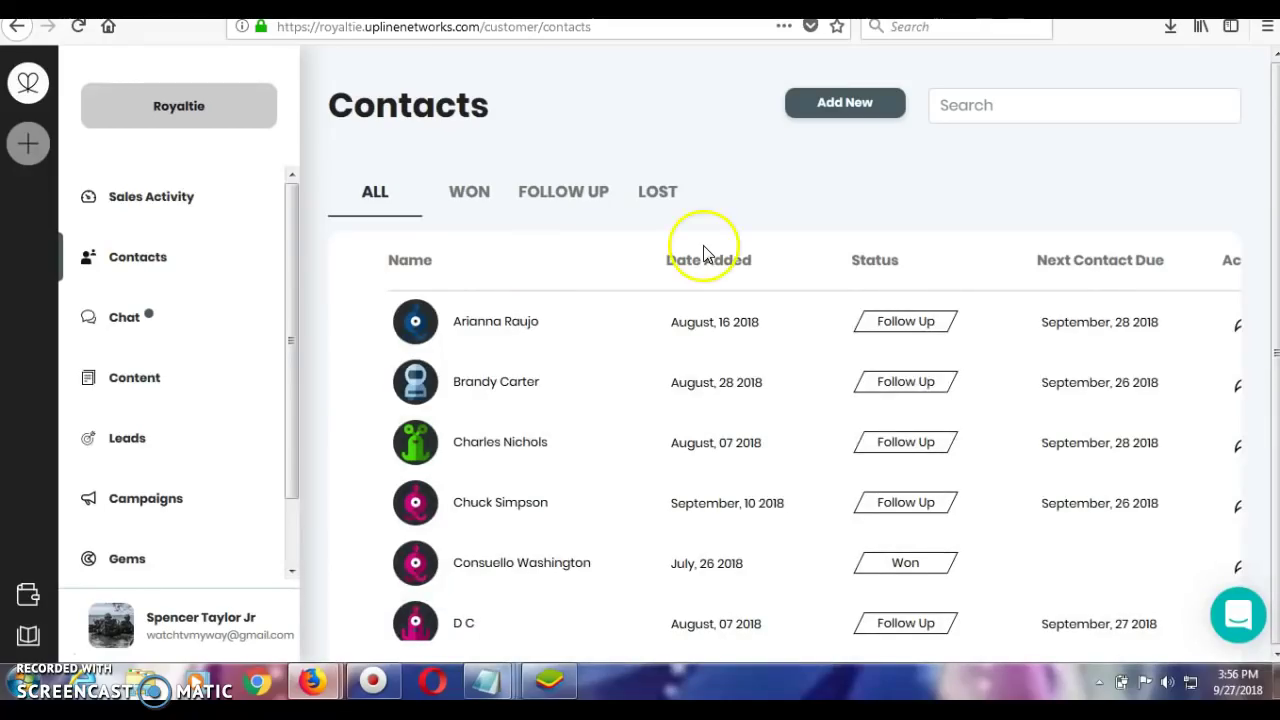
left_click_drag(1275, 200, 1276, 189)
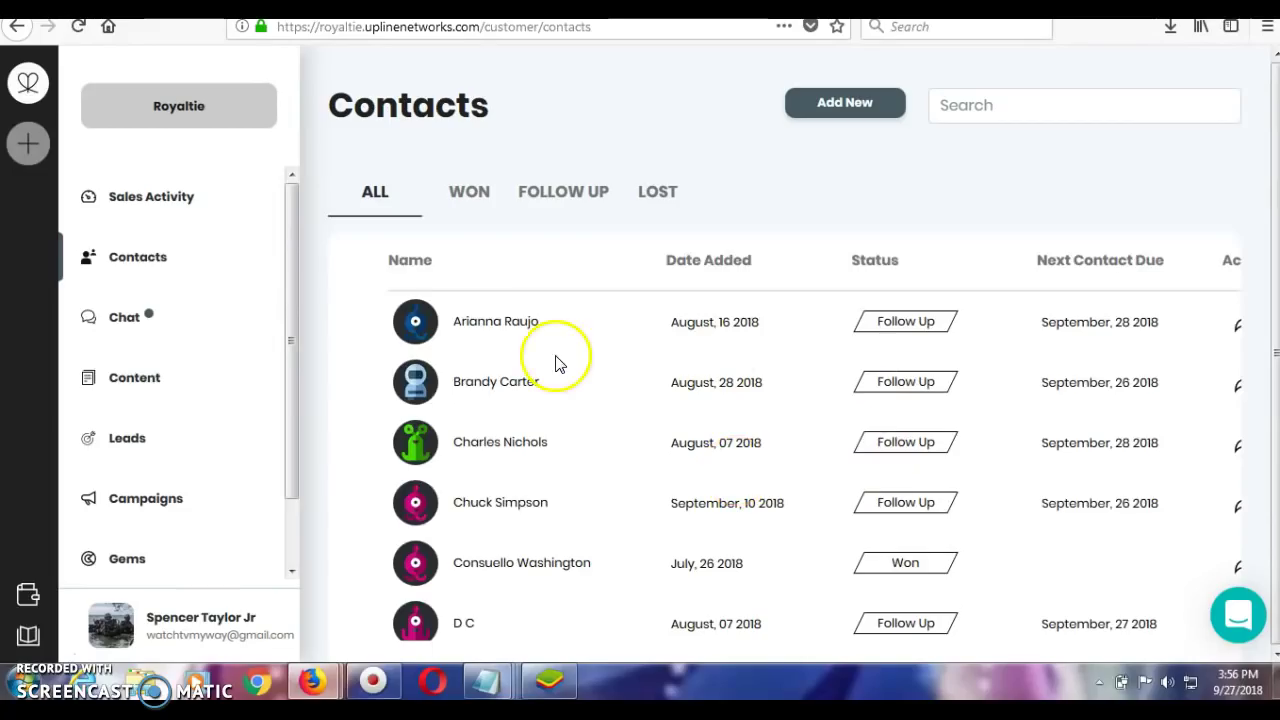
left_click(848, 107)
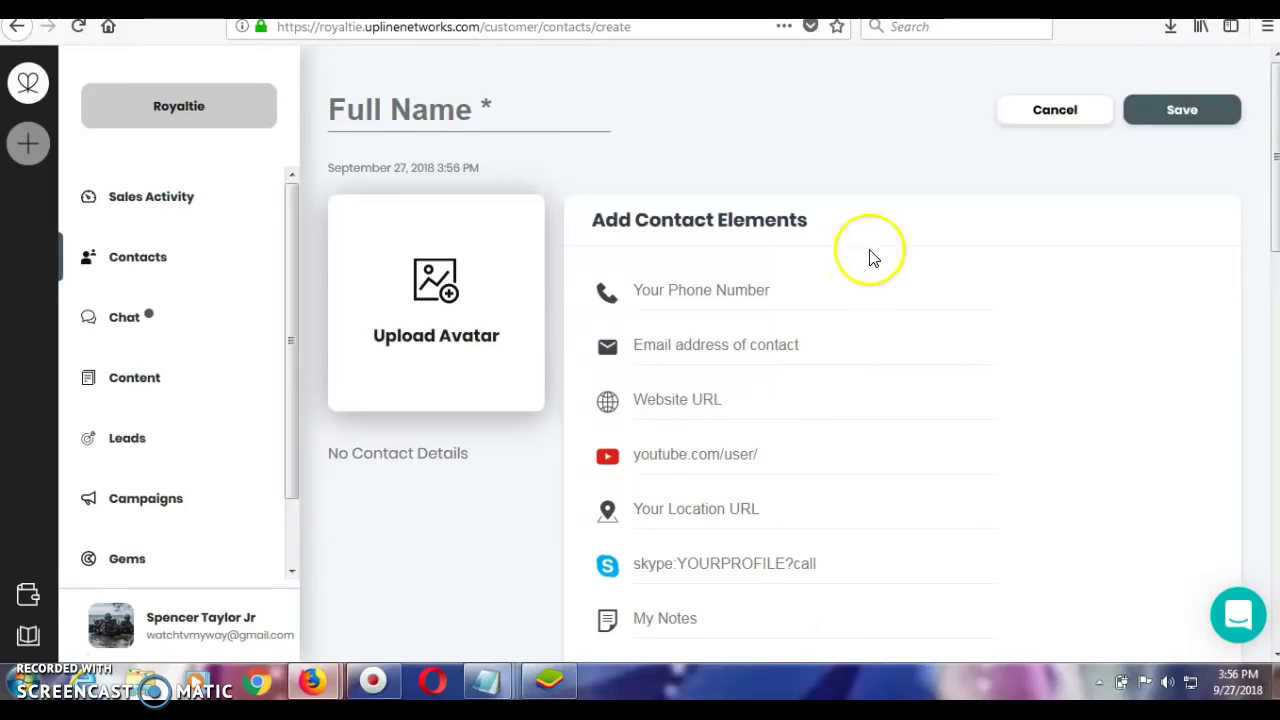
left_click(1058, 118)
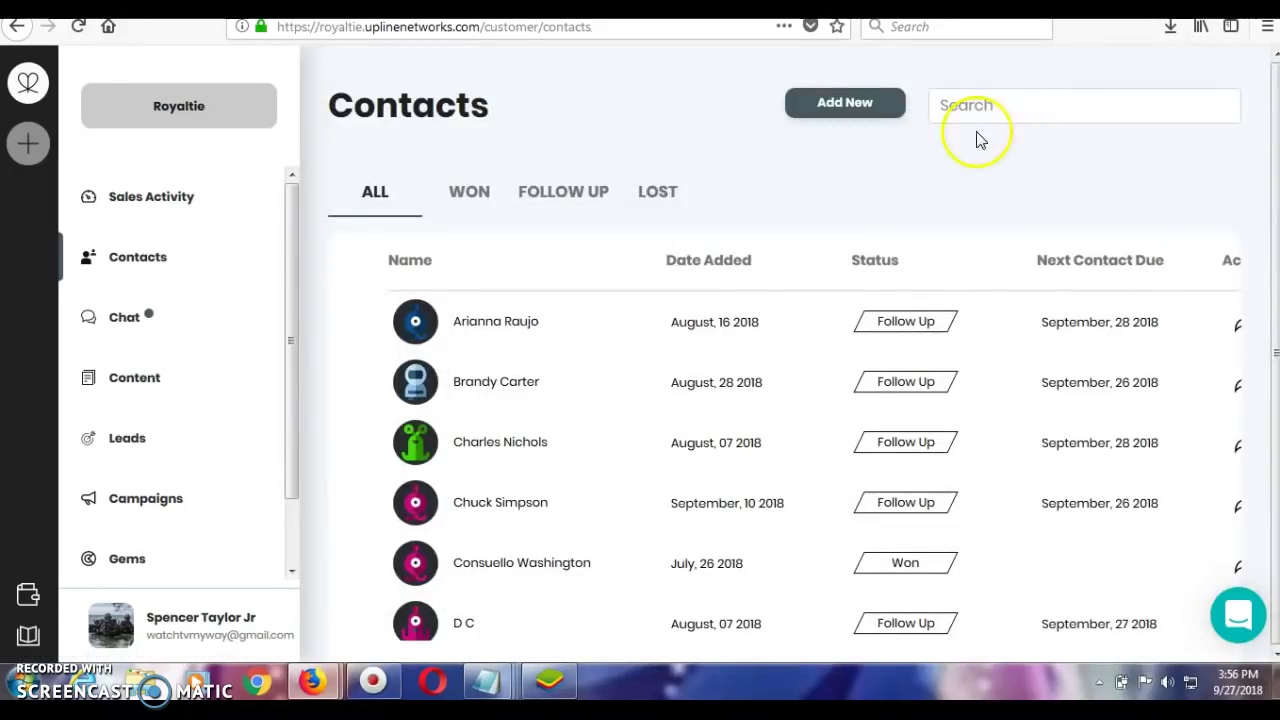
Step: Open Chat and switch through the Individual, Group and Team tabs, ending on the team conversations
left_click(120, 326)
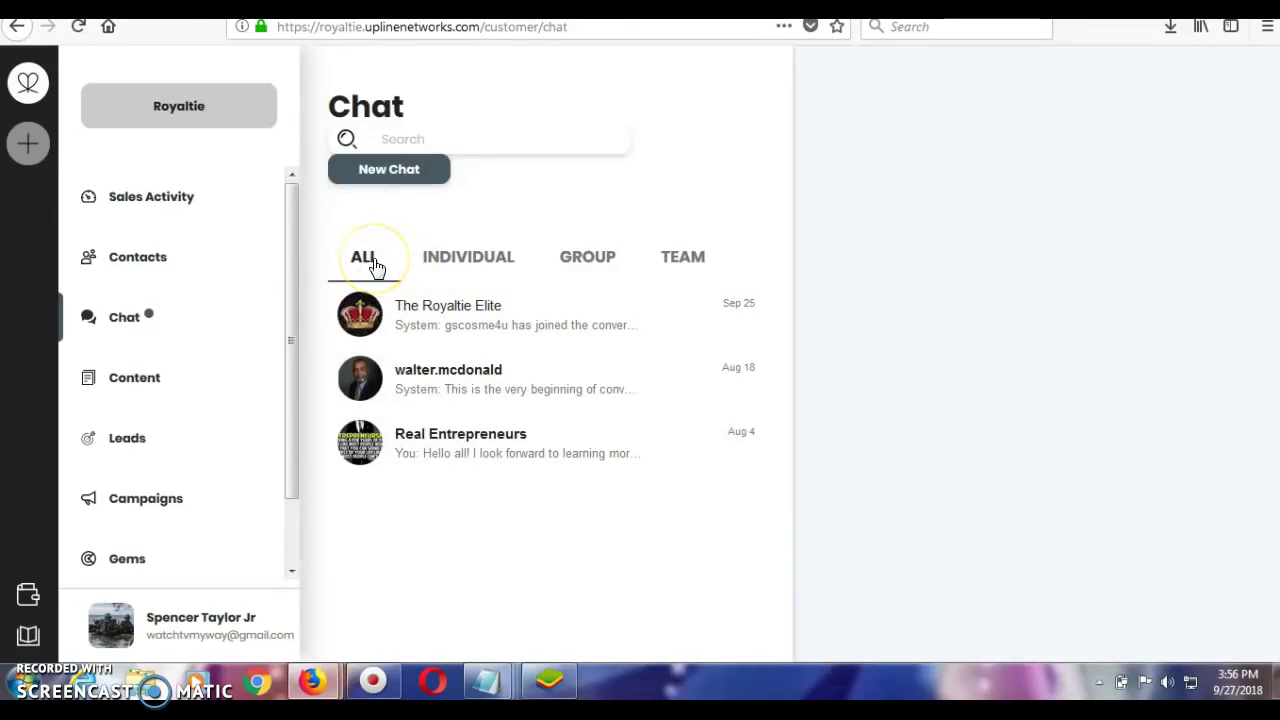
left_click(466, 262)
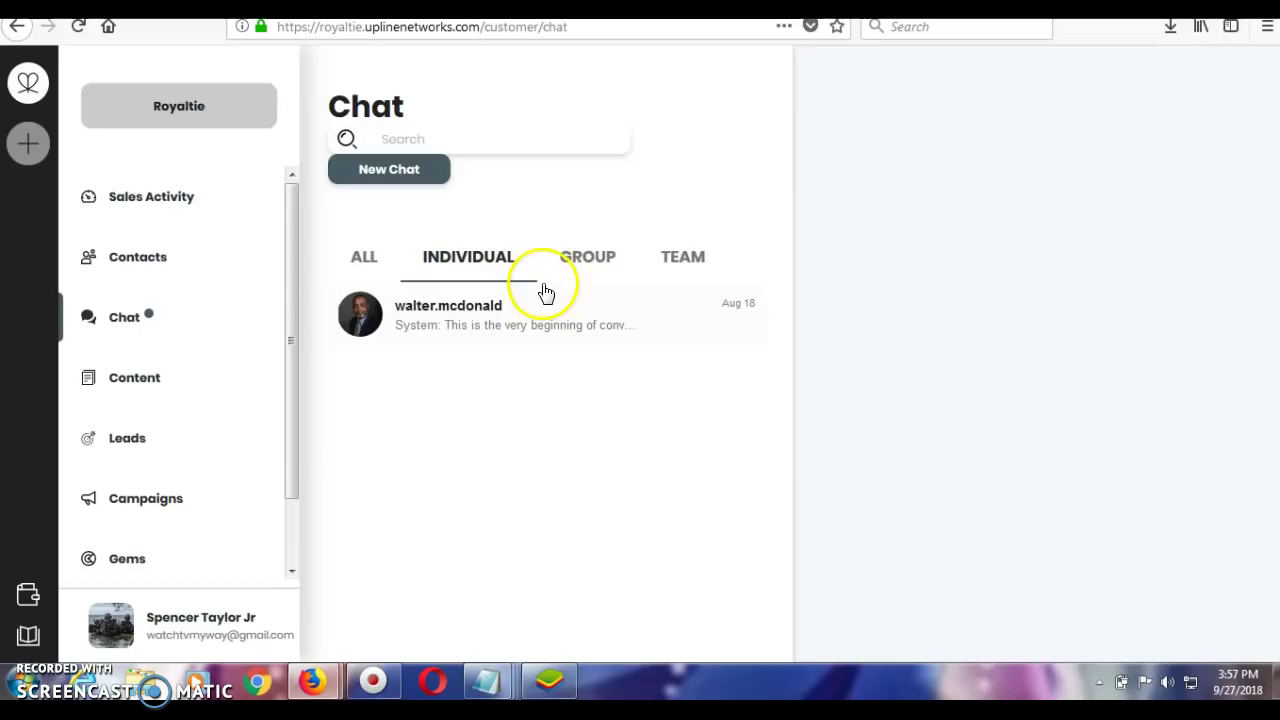
left_click(596, 260)
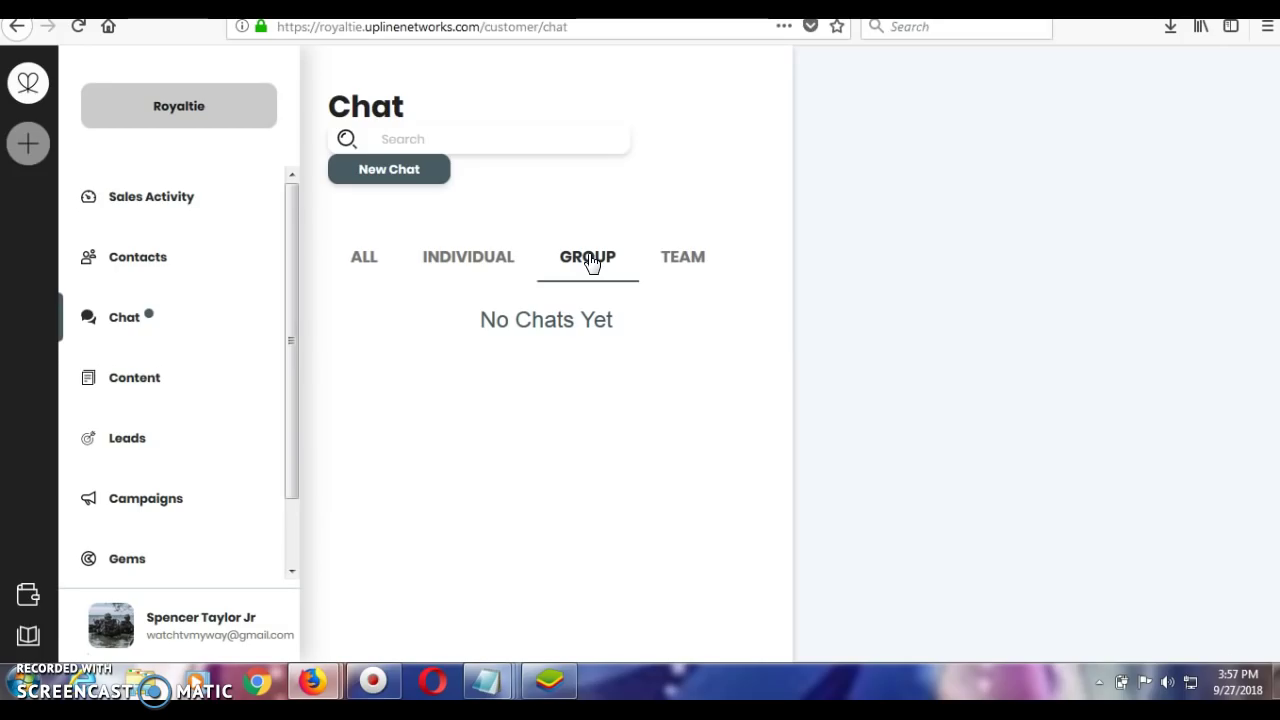
left_click(697, 258)
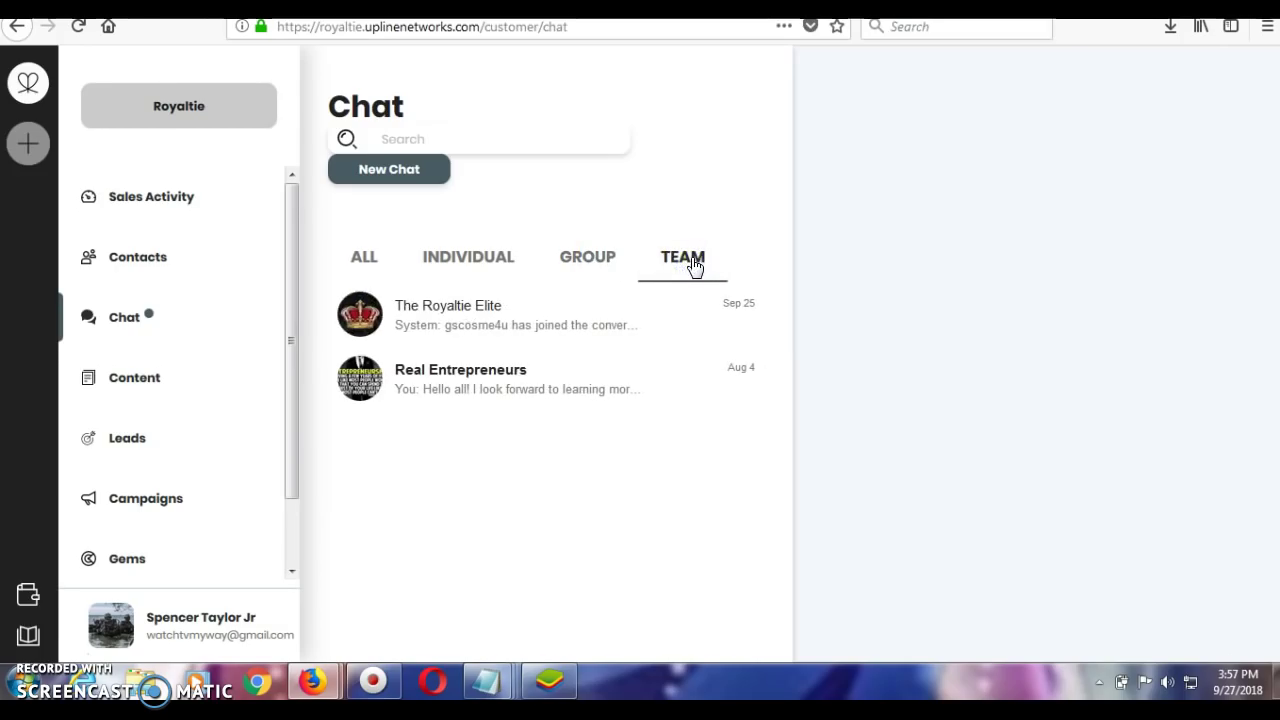
left_click(570, 291)
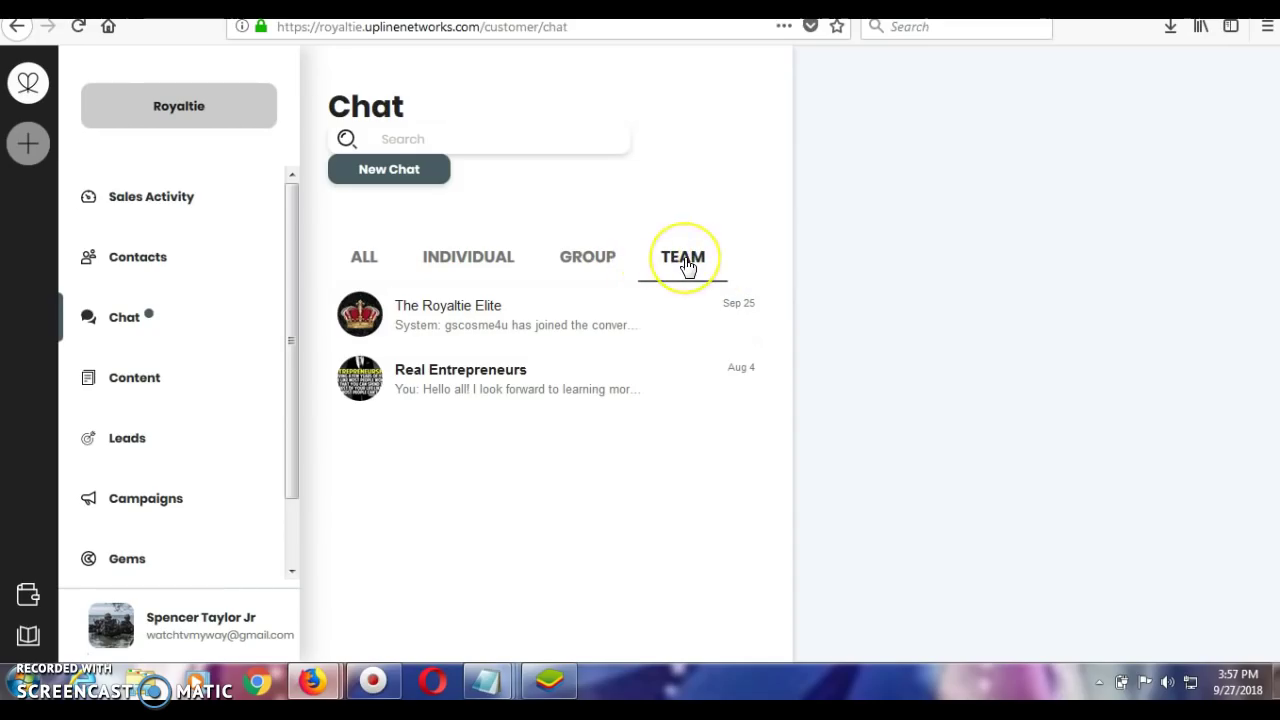
Step: Open Content and go to the Real Entrepreneurs team page to view Training Material and Video Library
left_click(131, 380)
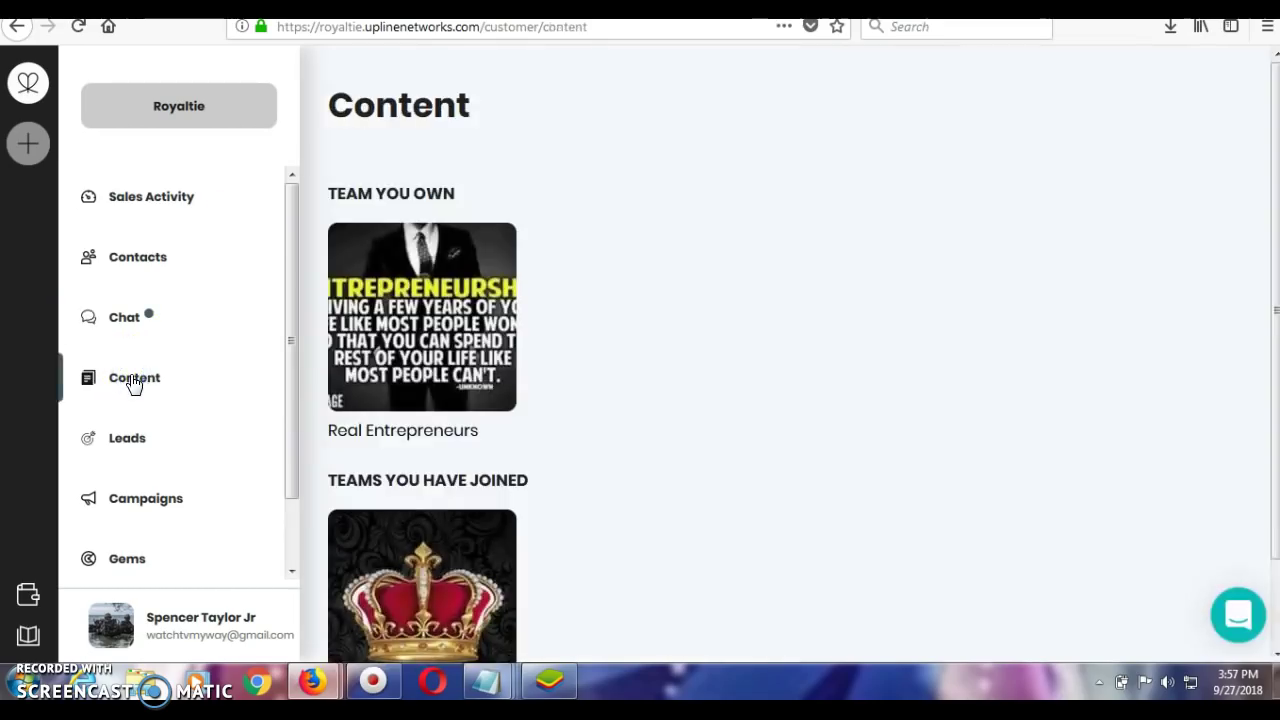
left_click(422, 298)
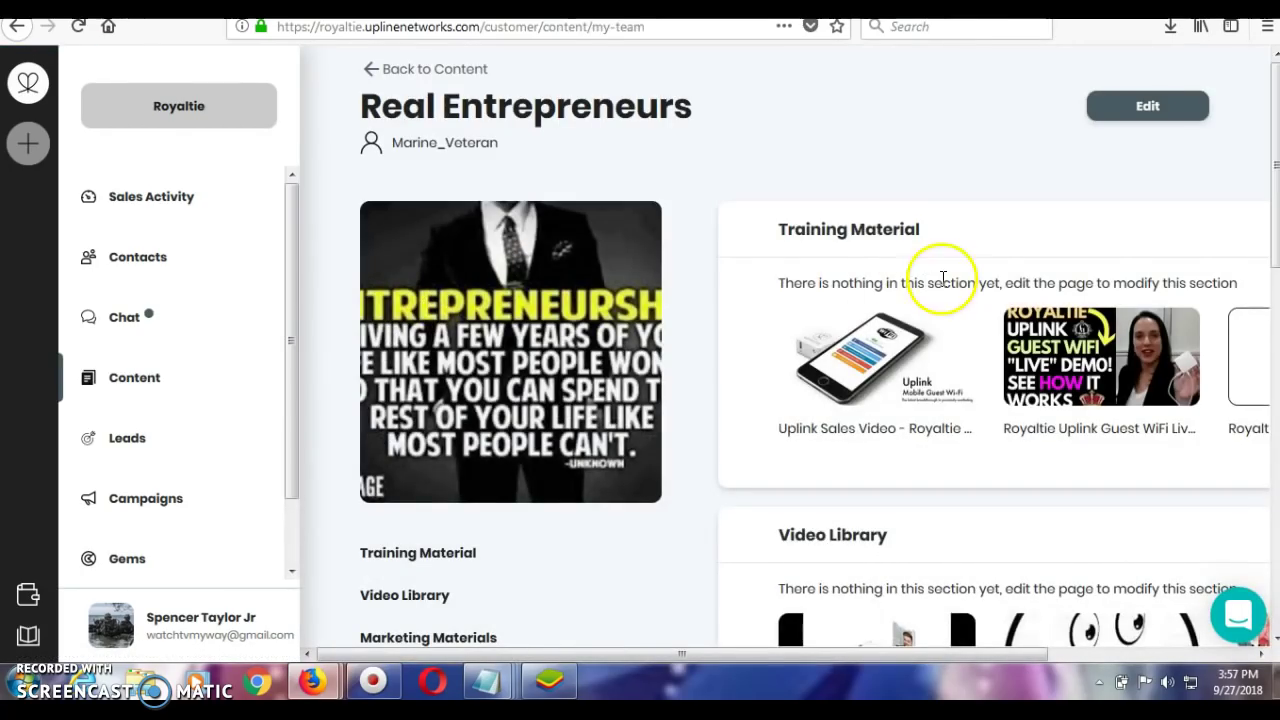
mouse_move(1275, 160)
left_mouse_down()
mouse_move(1271, 520)
mouse_move(1272, 150)
left_mouse_up()
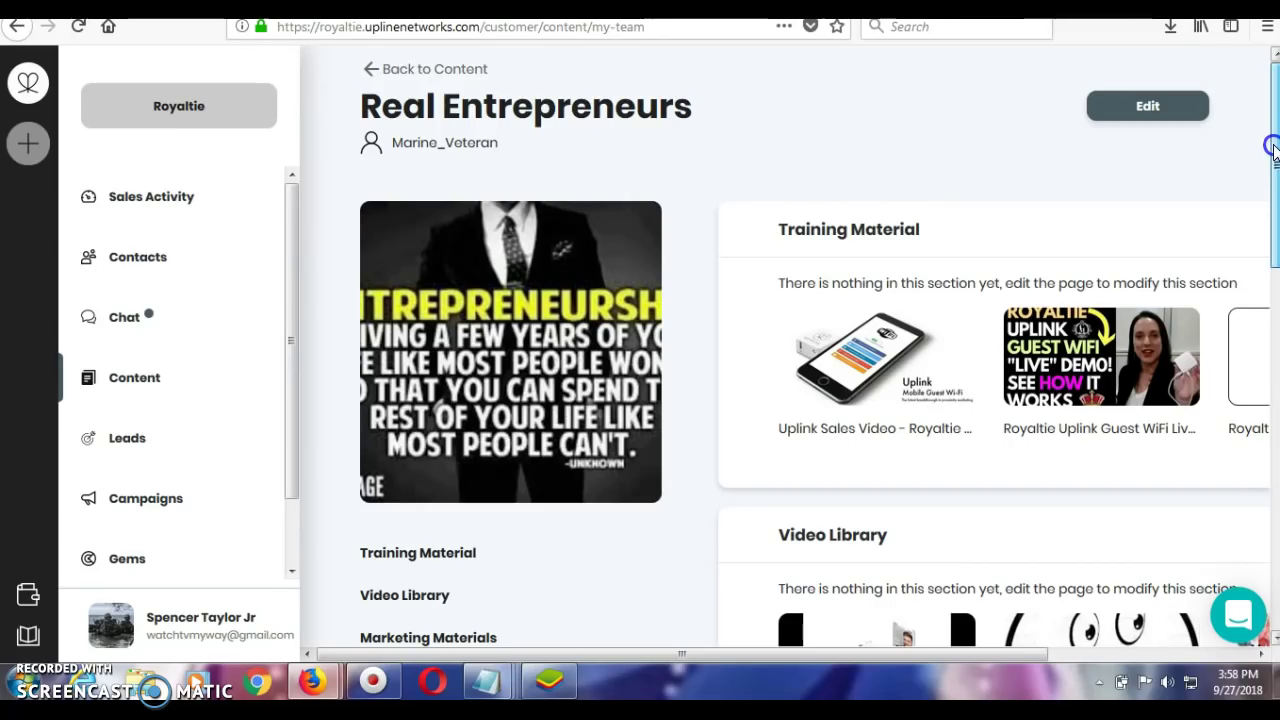
left_click_drag(1272, 148, 1272, 159)
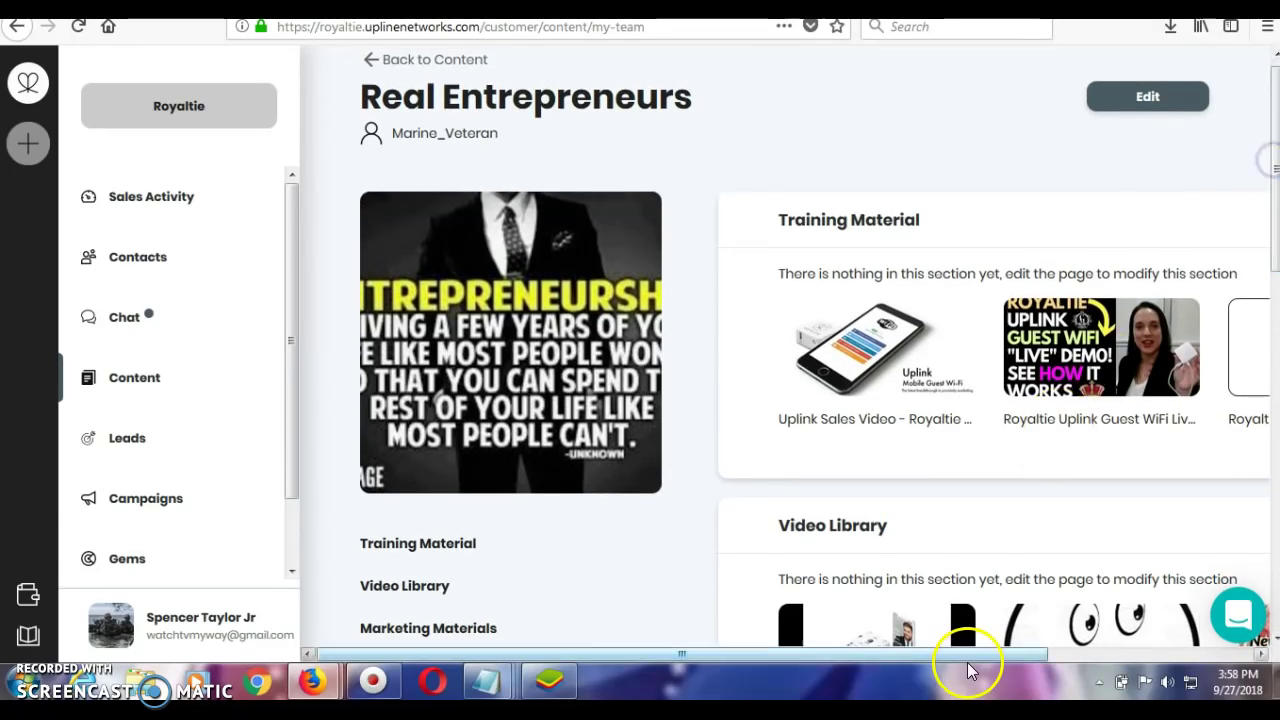
left_click(1243, 652)
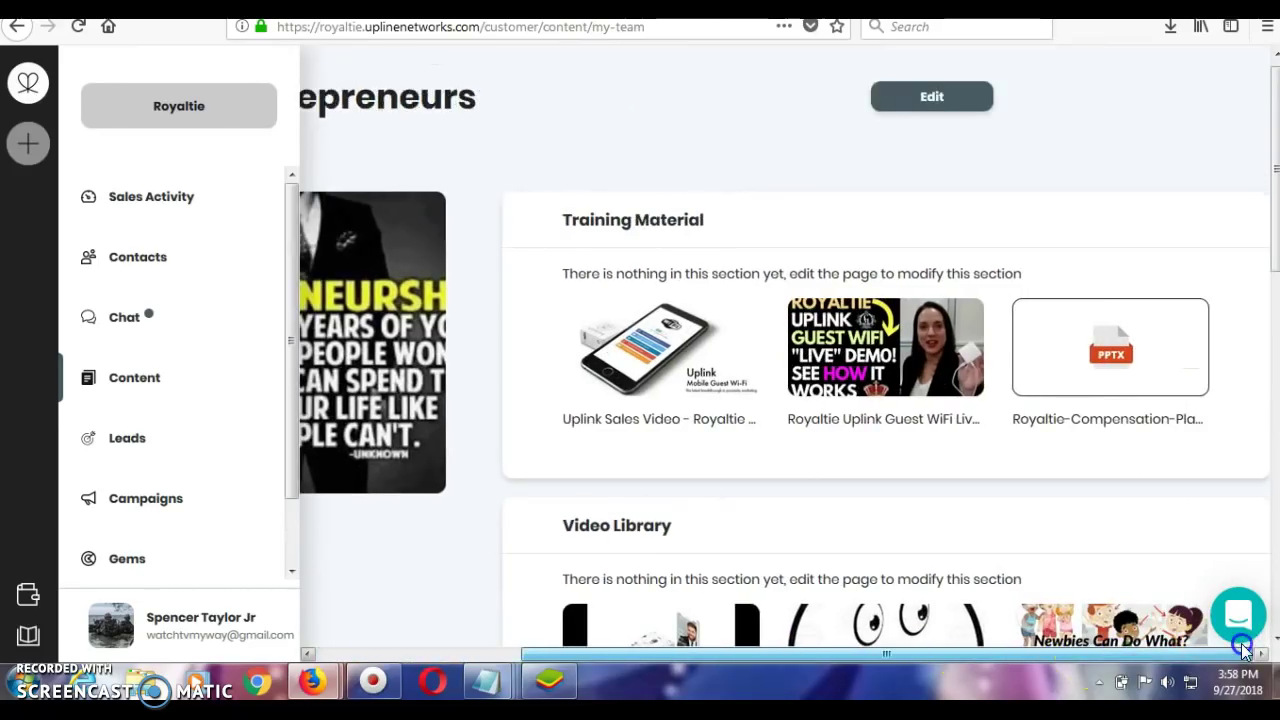
Step: Put the Real Entrepreneurs page in edit mode and choose + Add File under Marketing Materials
left_click(940, 104)
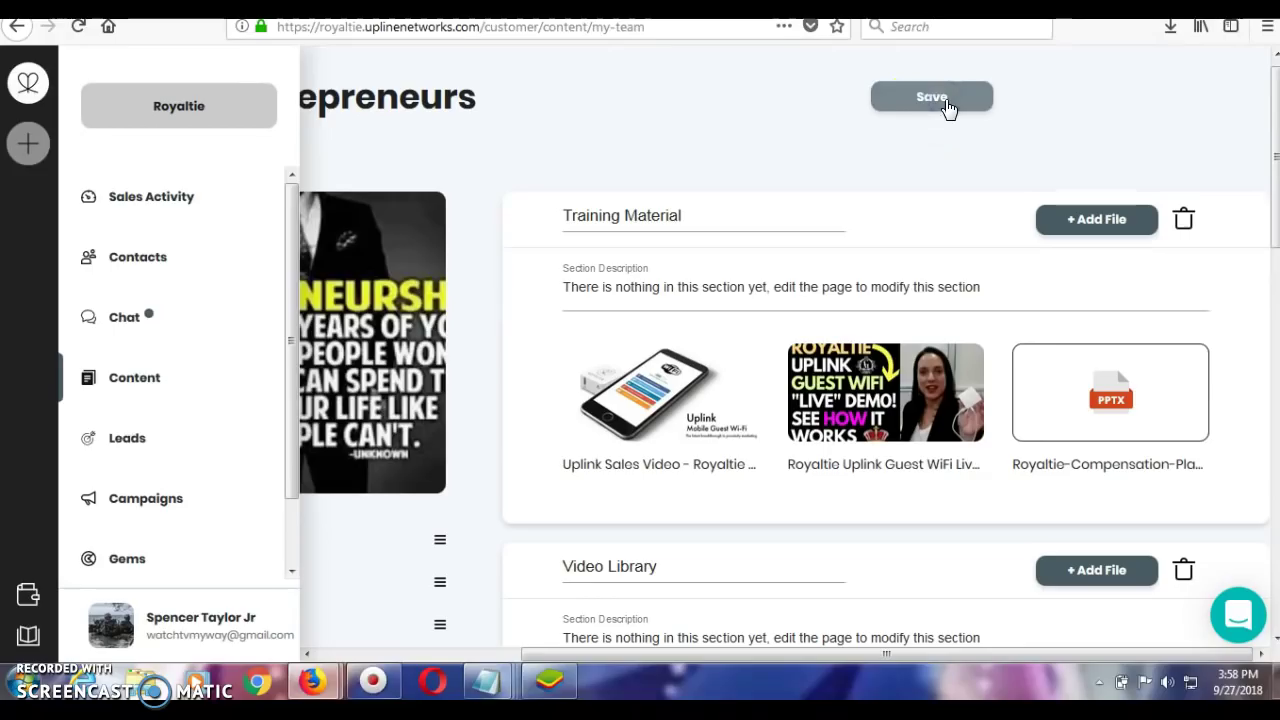
left_click(948, 104)
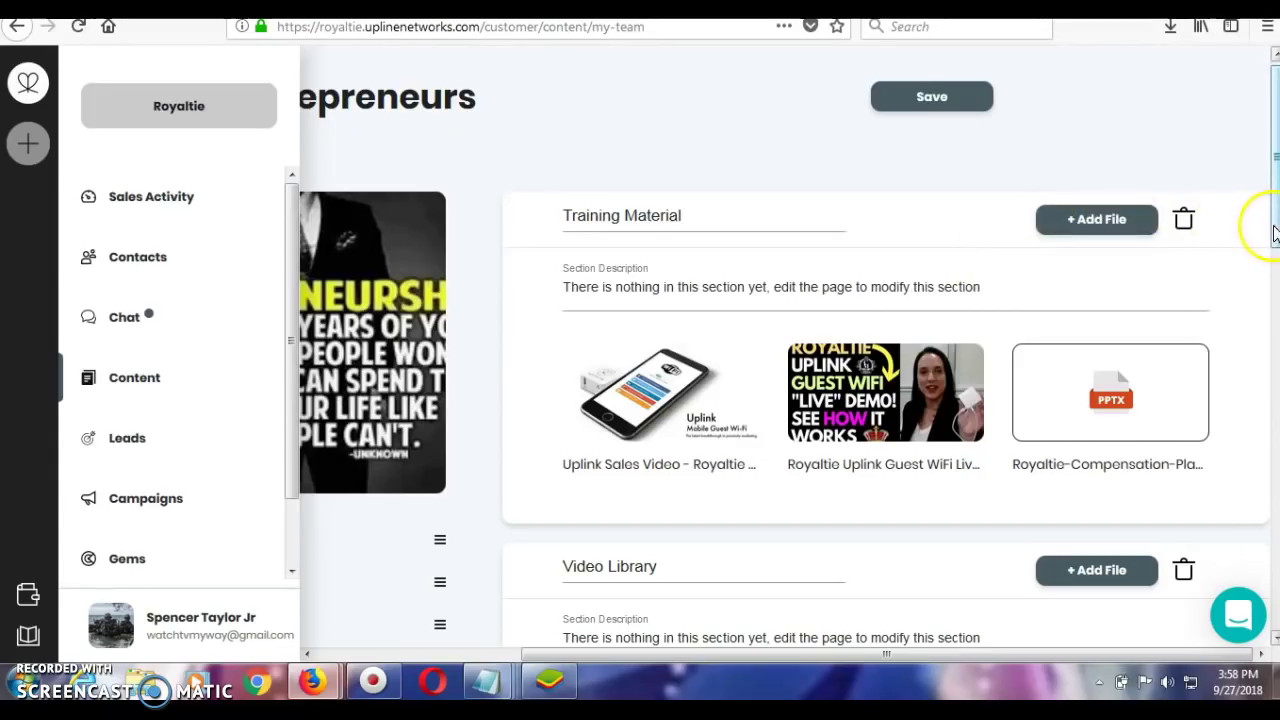
left_click_drag(1275, 230, 1269, 524)
left_click(1097, 386)
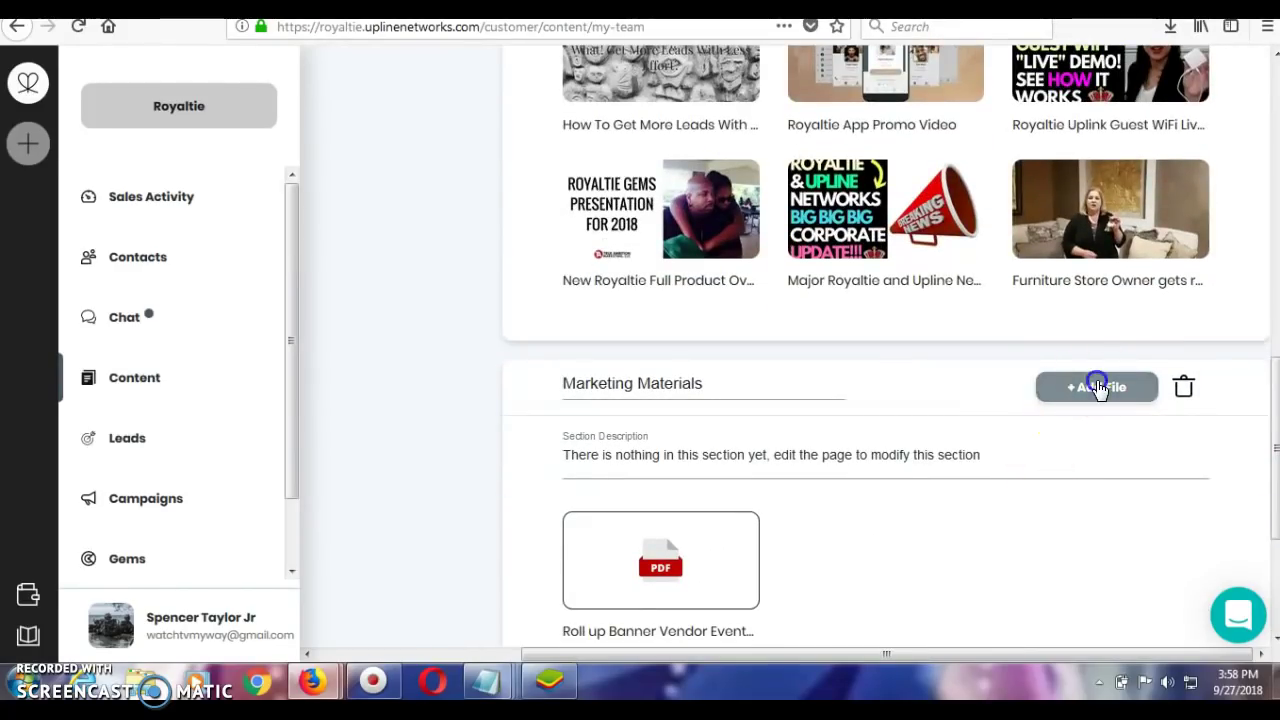
Step: Browse the Desktop and Documents for a file, typing 'not' as the name, then cancel the Open dialog
left_click(1061, 485)
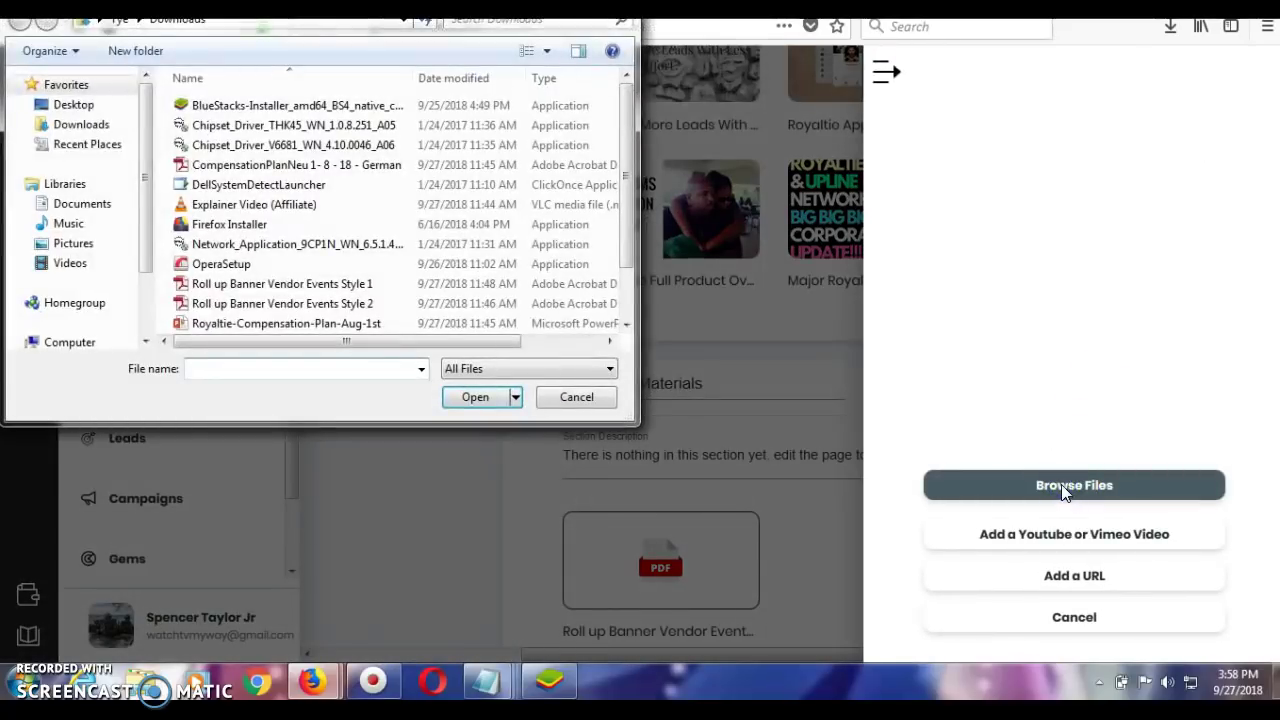
left_click(72, 109)
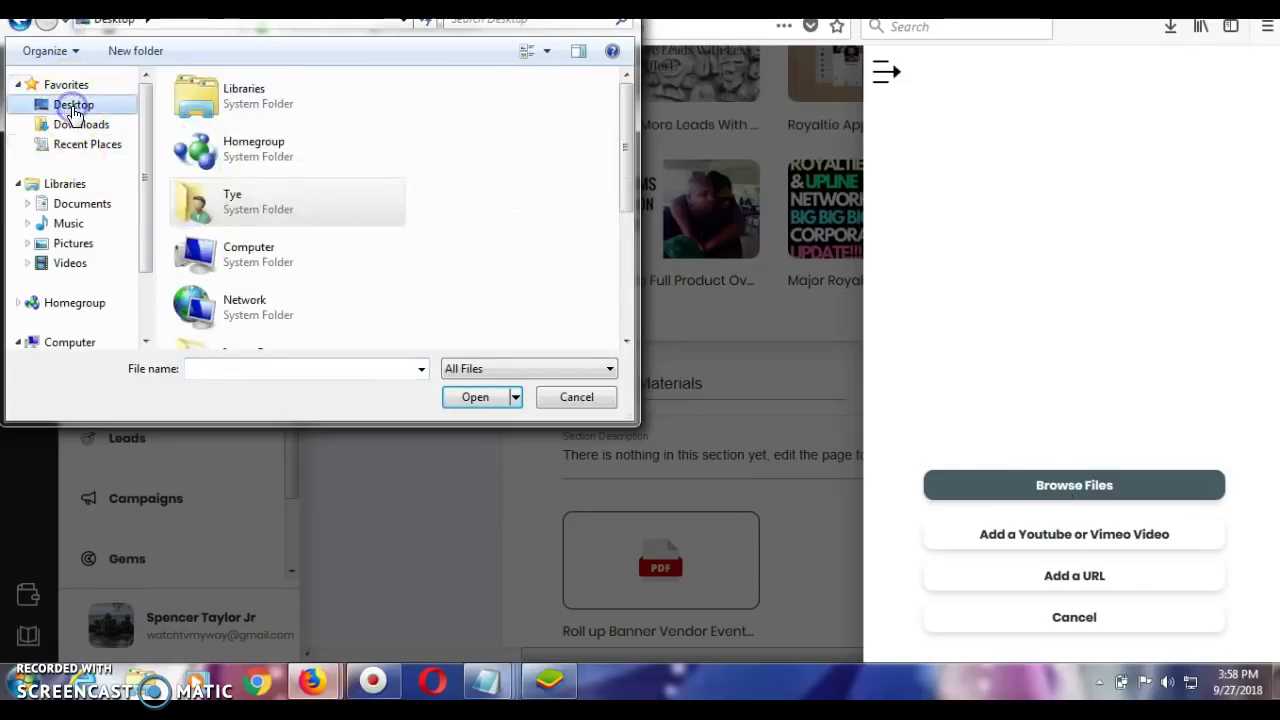
left_click_drag(622, 197, 608, 169)
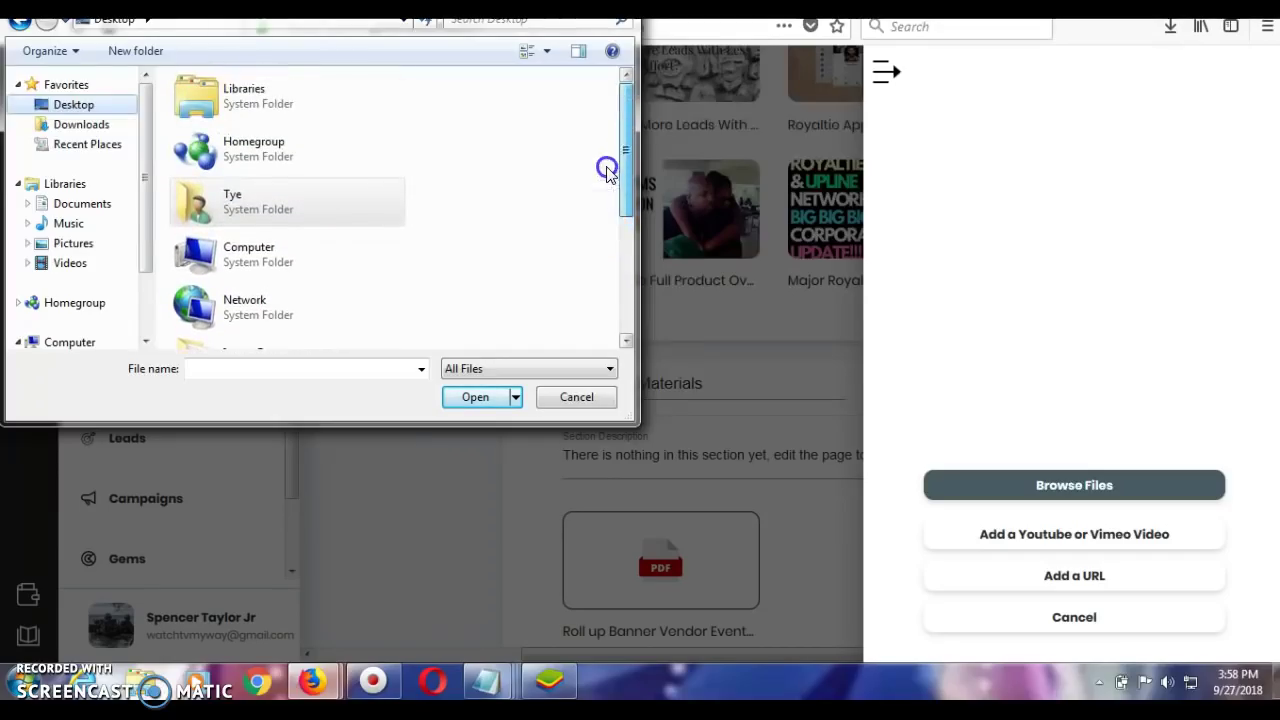
left_click(219, 367)
type("not")
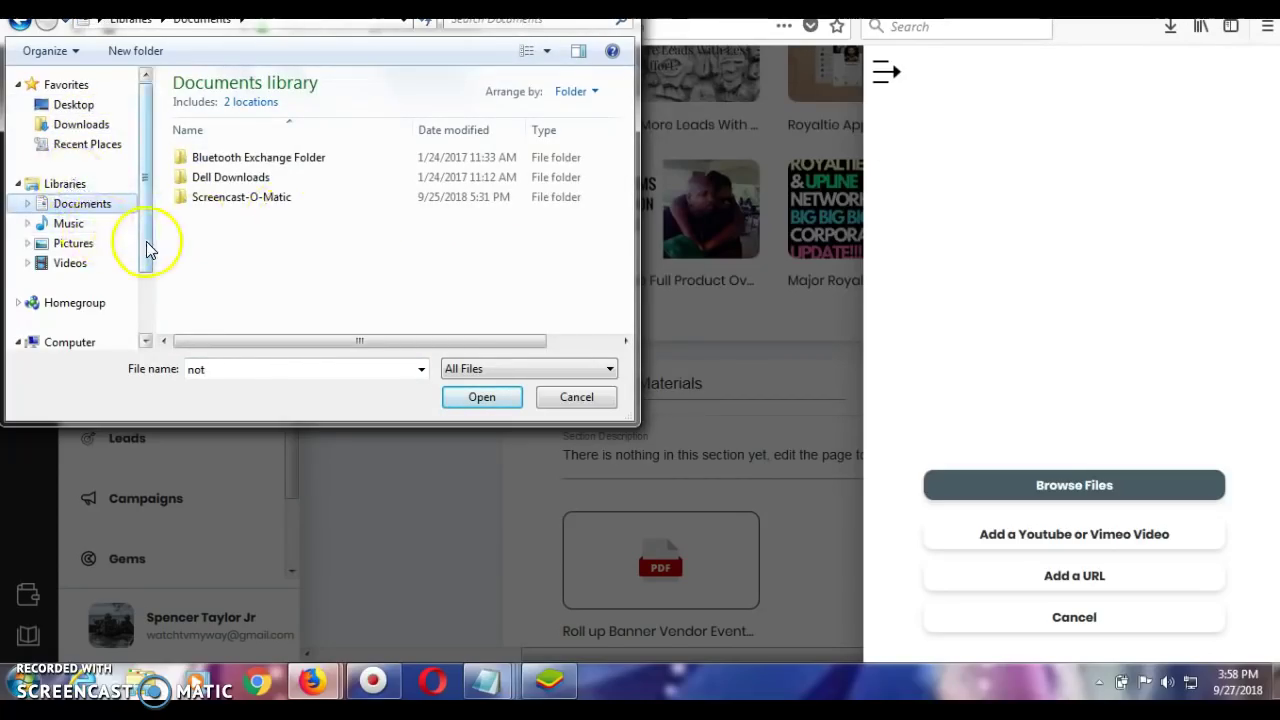
left_click_drag(148, 250, 150, 309)
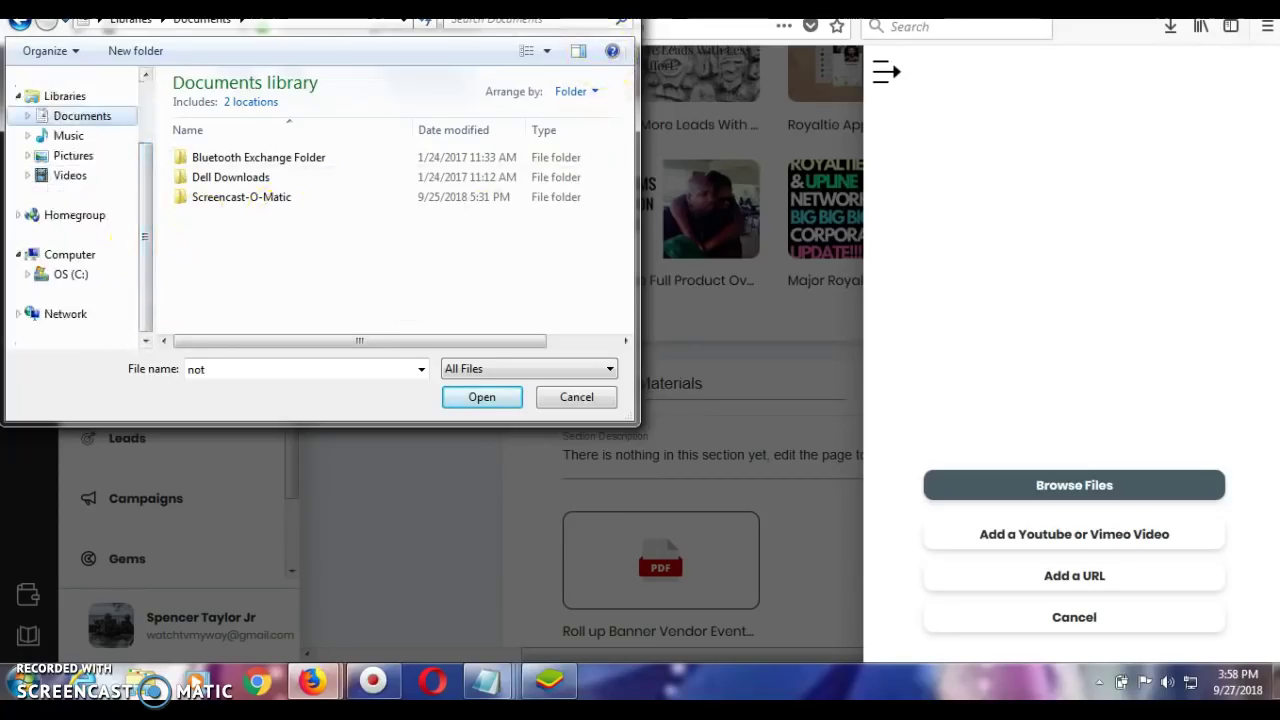
left_click(580, 396)
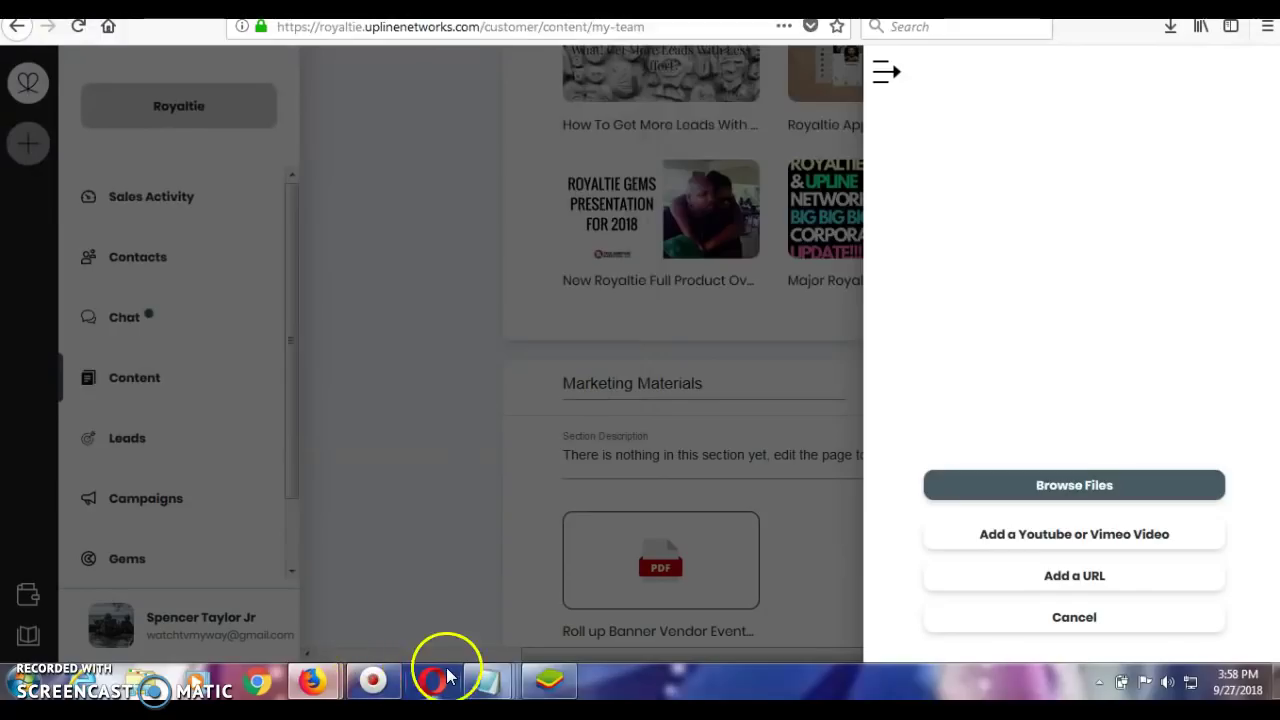
Step: In Notepad's 'my YT videos' file, select the New Presentation Royaltie link, then minimize Notepad
mouse_move(500, 688)
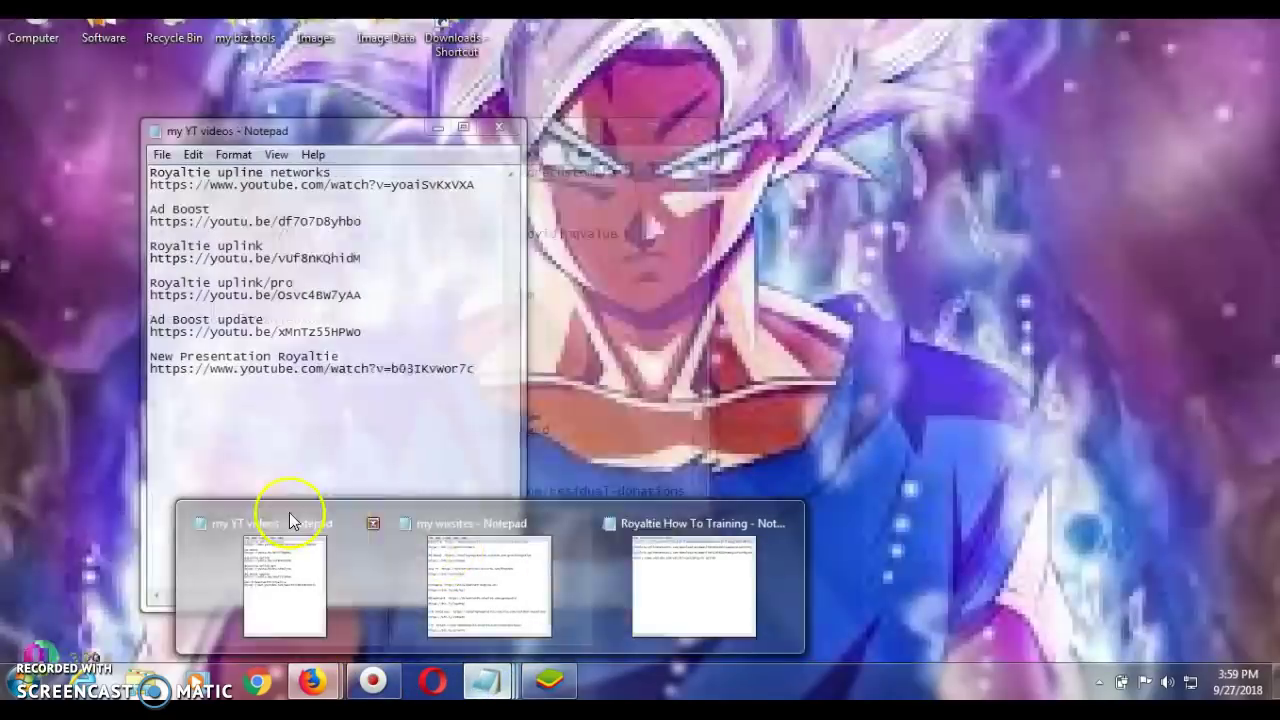
left_click(338, 526)
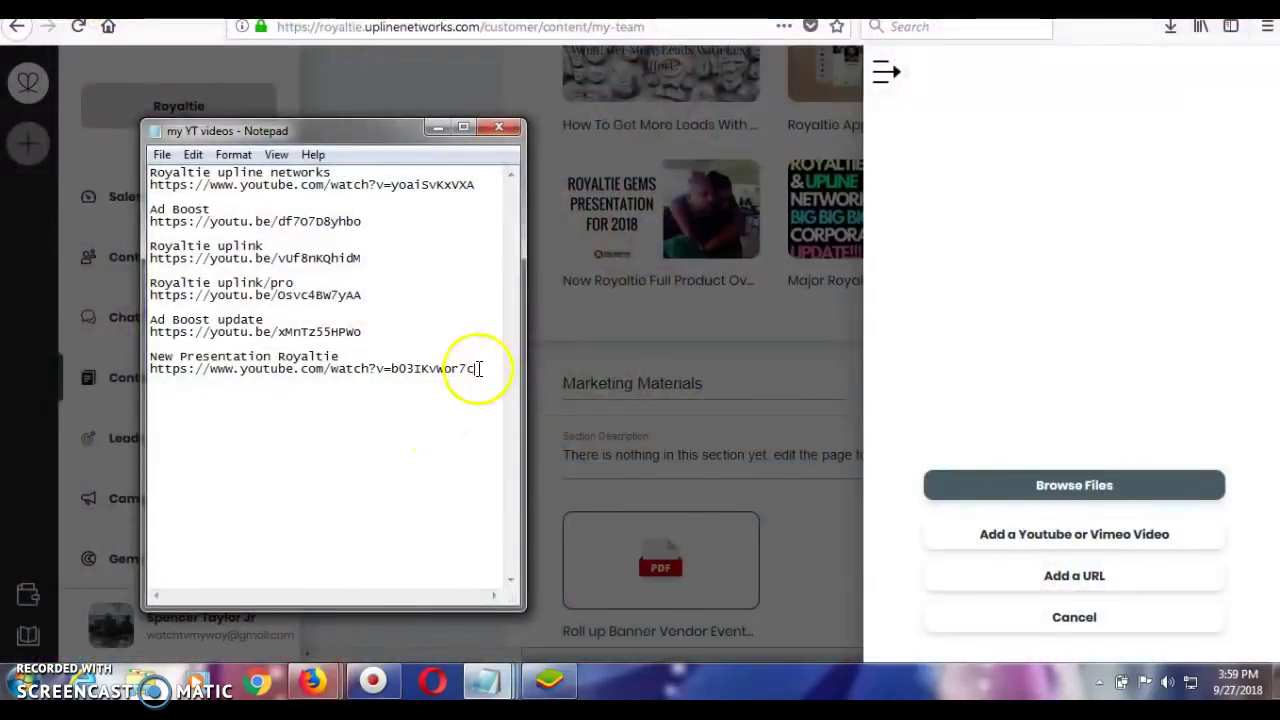
left_click_drag(478, 368, 245, 368)
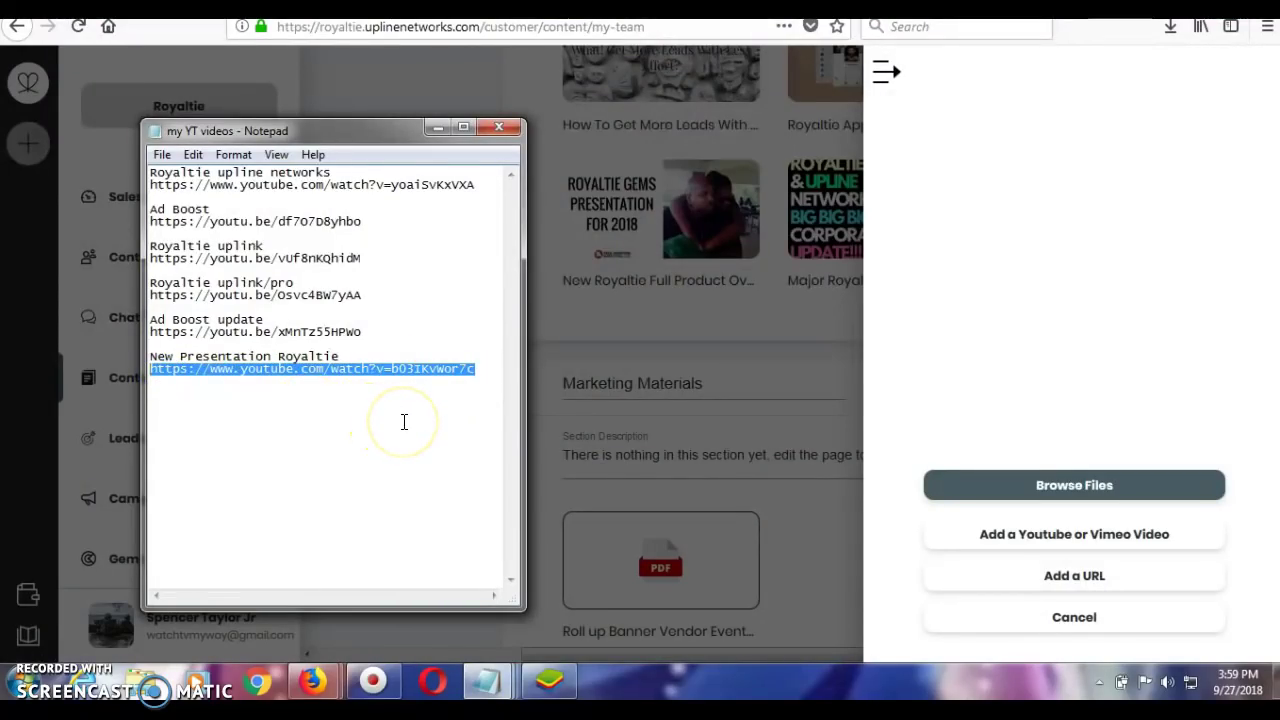
left_click(479, 367)
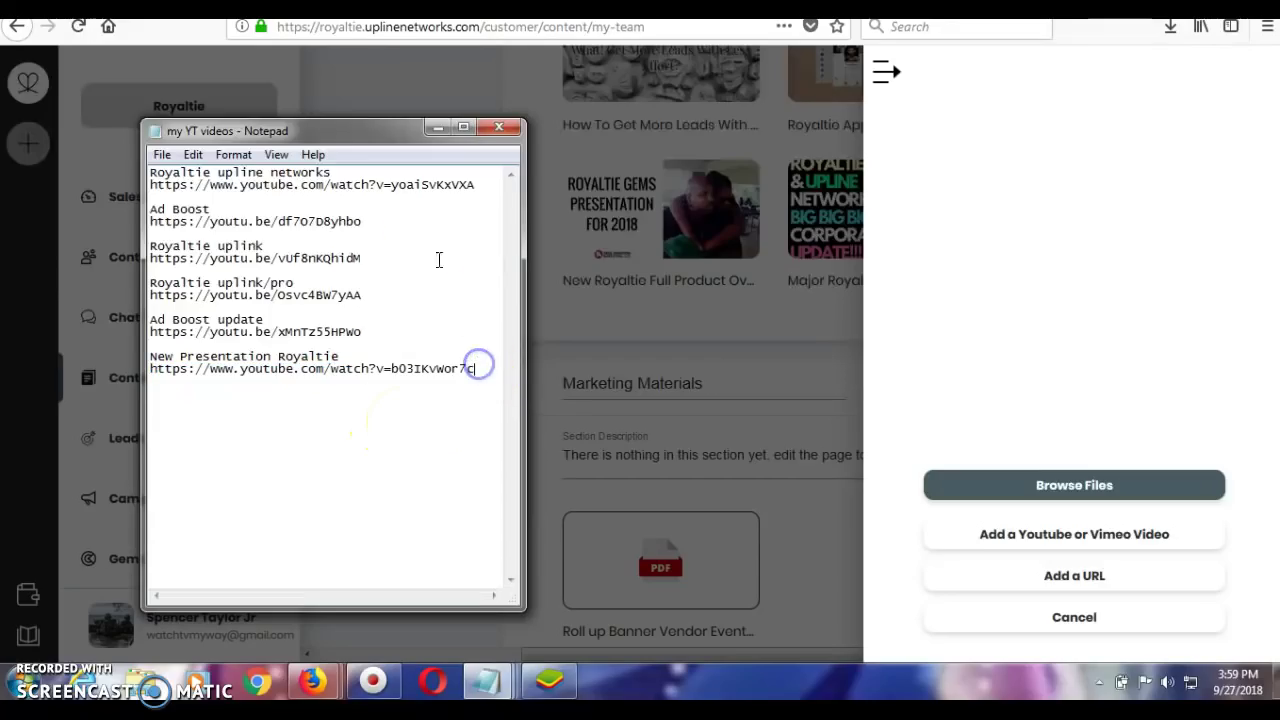
left_click(436, 129)
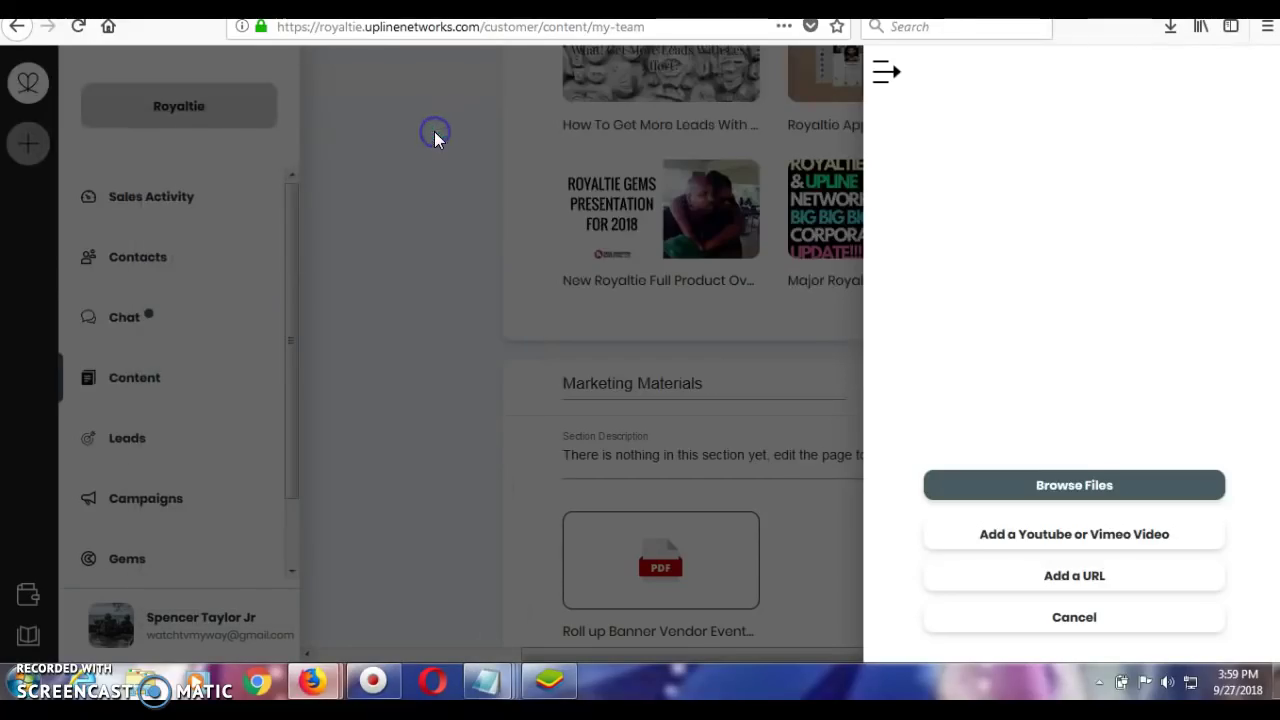
Step: Add the Royaltie Gem & Uplink Full Company Overview video by pasting its YouTube URL and confirming
left_click(1023, 538)
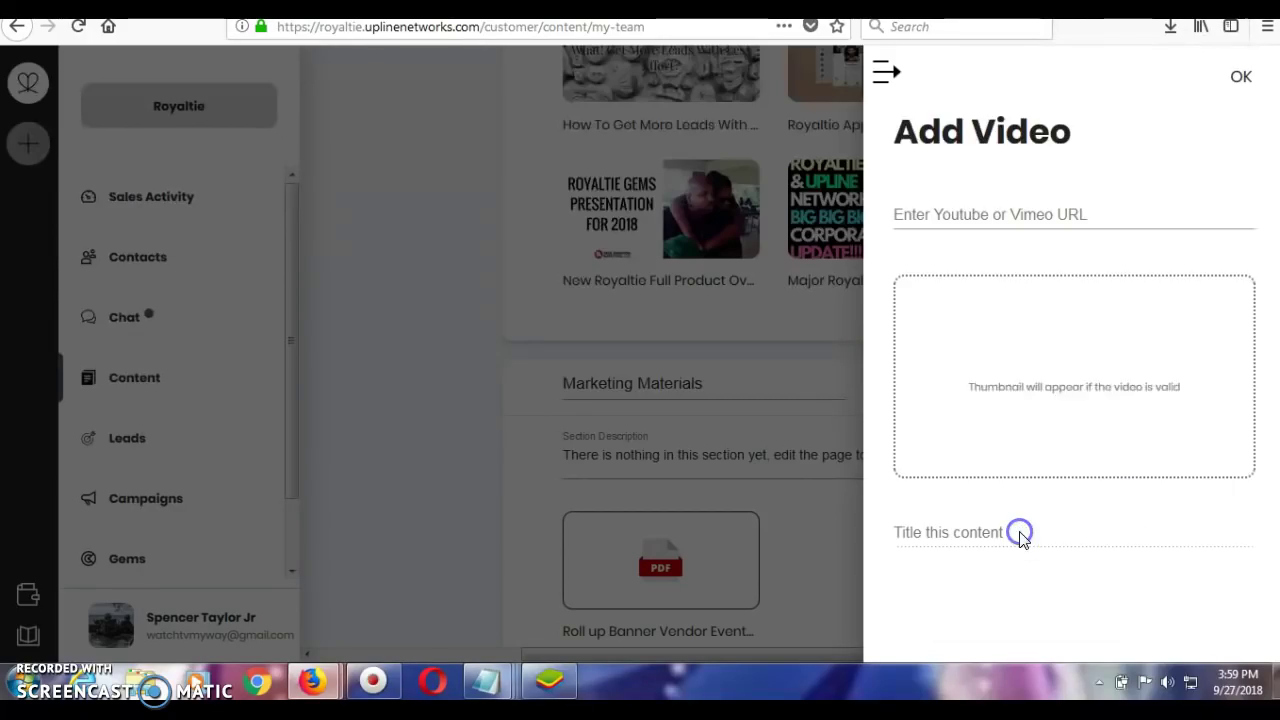
left_click(944, 207)
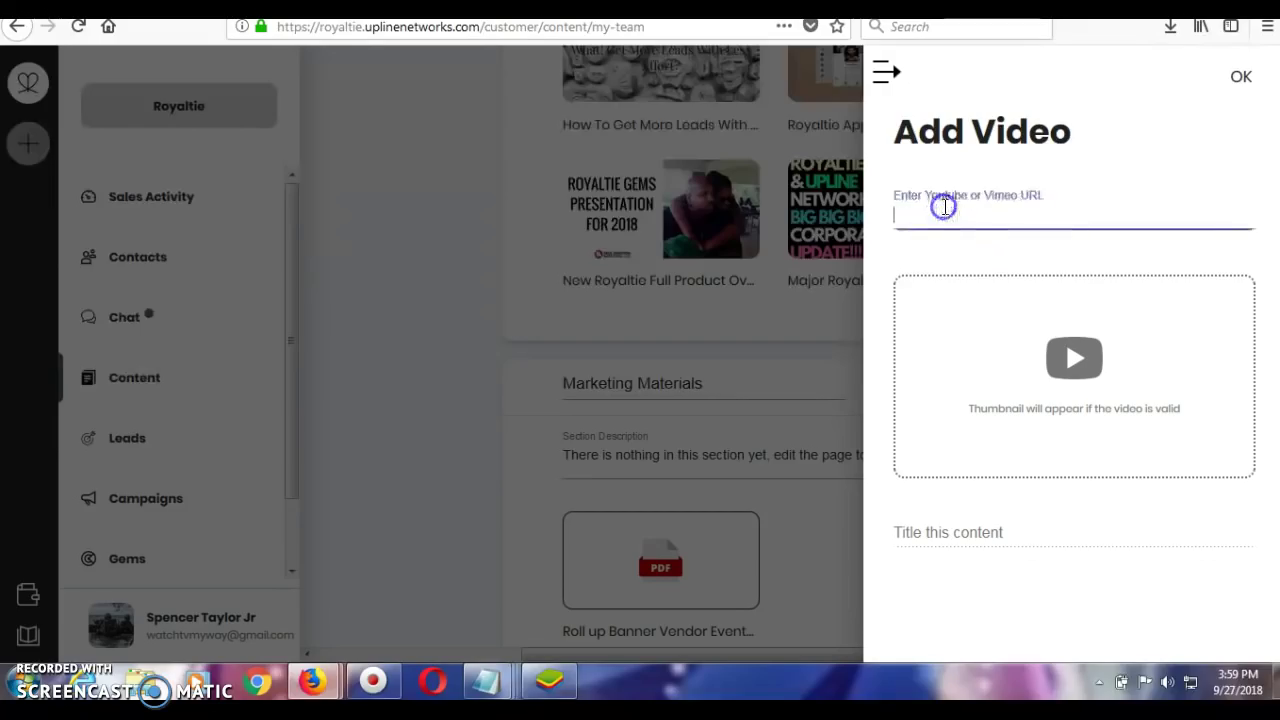
type("https://www.youtube.com/watch?v=b03IKvWor7c")
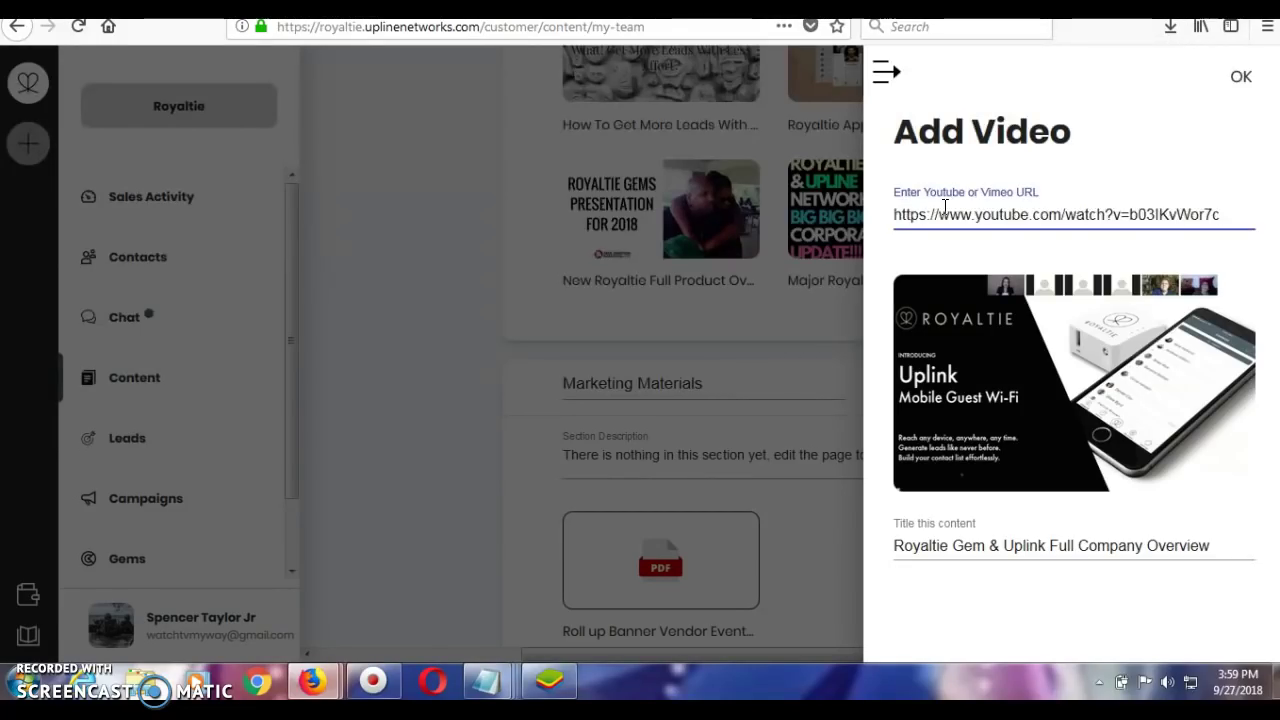
left_click(1241, 80)
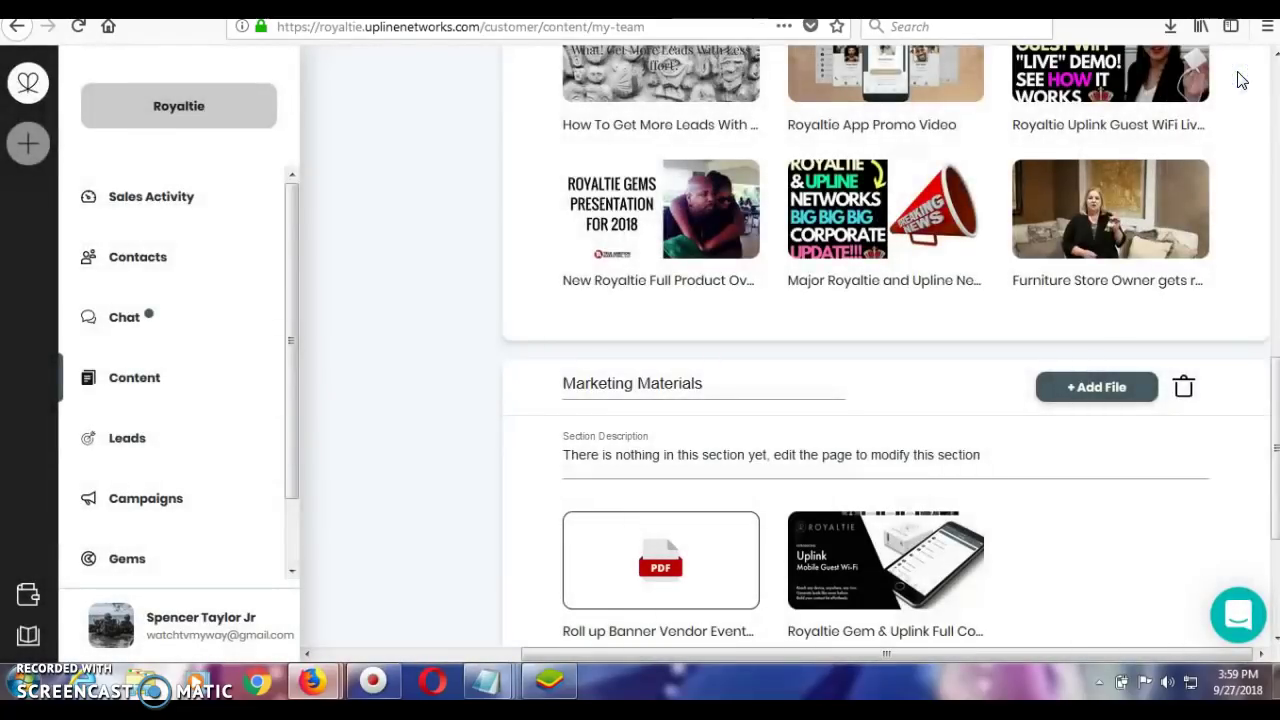
left_click(1275, 140)
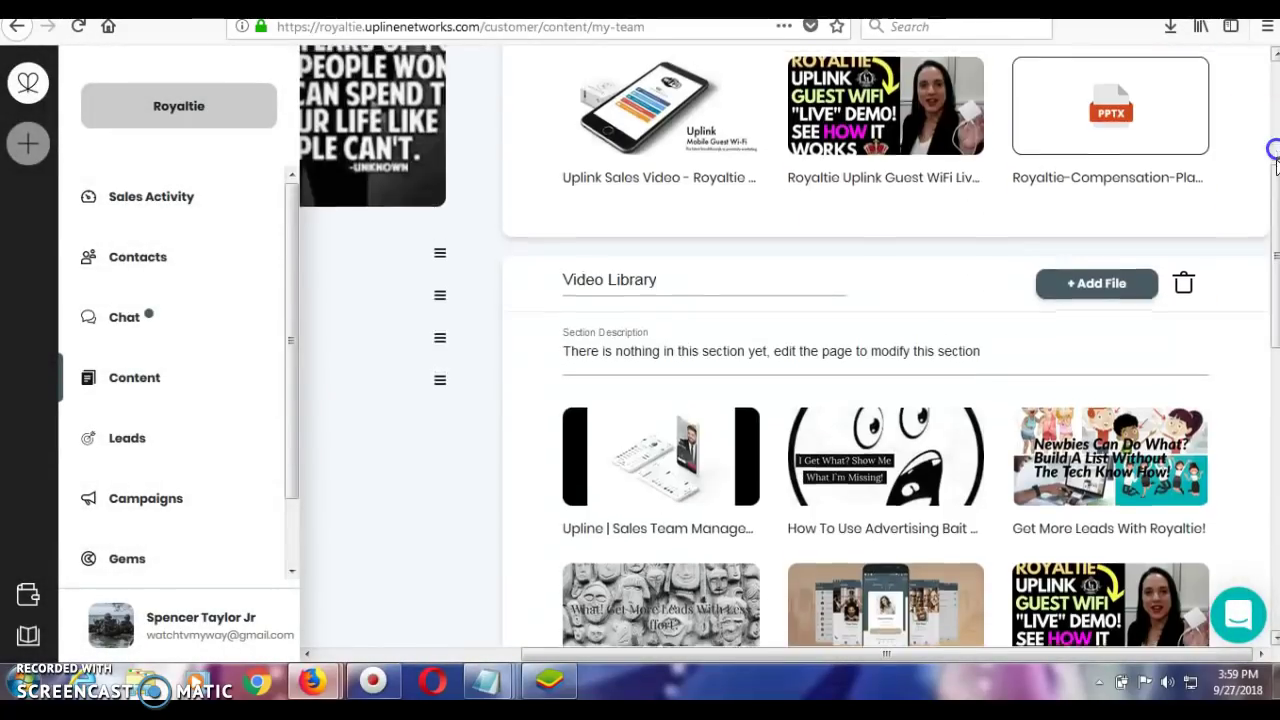
left_click(1272, 193)
left_click_drag(1272, 140, 1272, 461)
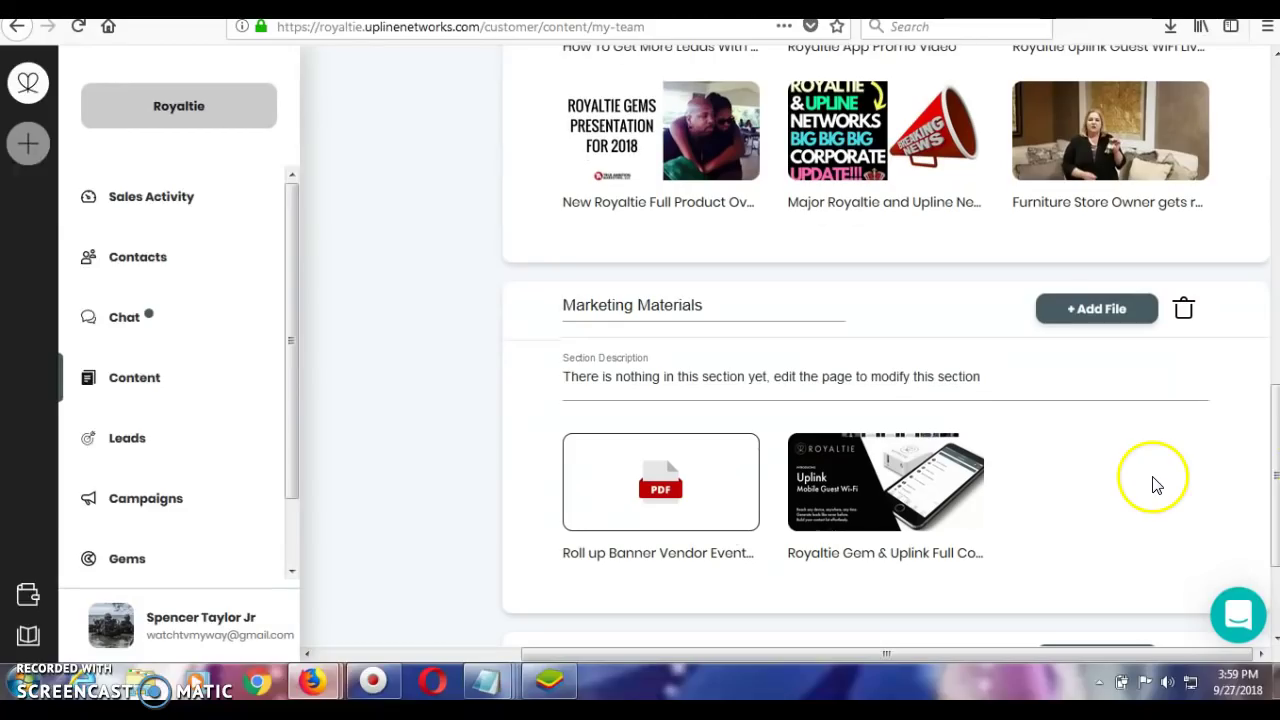
left_click_drag(1273, 480, 1274, 522)
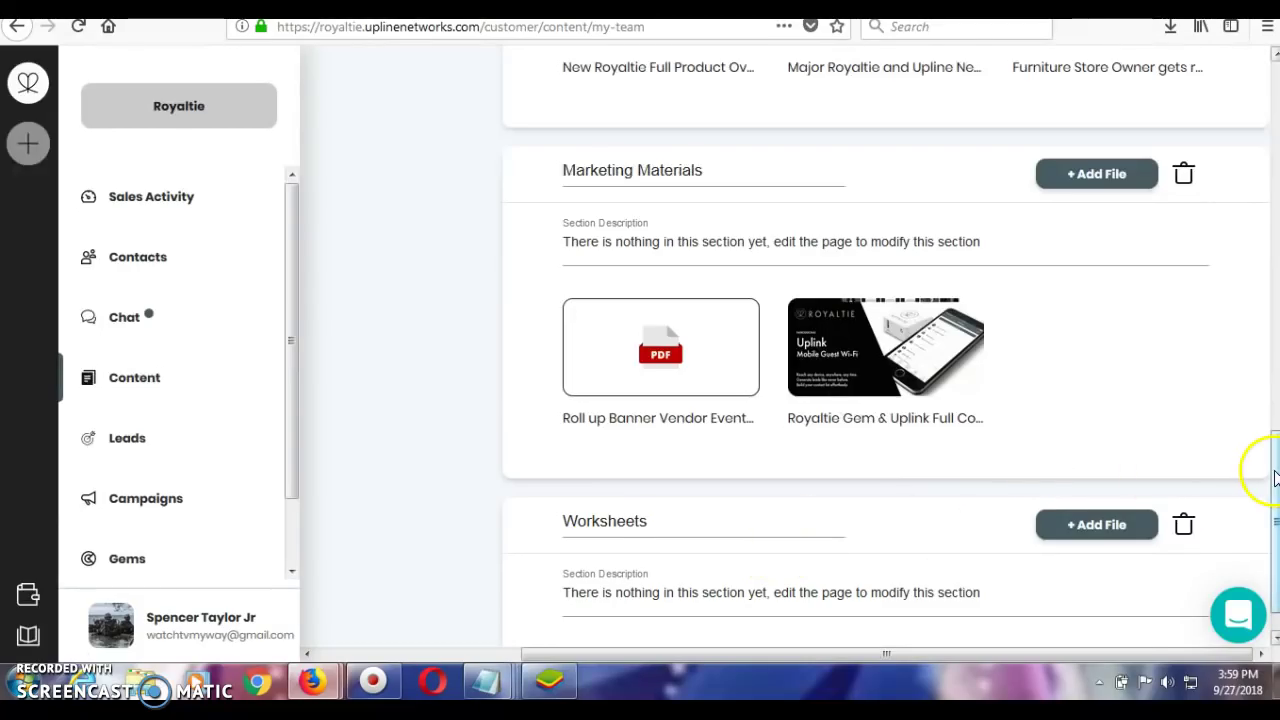
left_click_drag(1274, 478, 1272, 103)
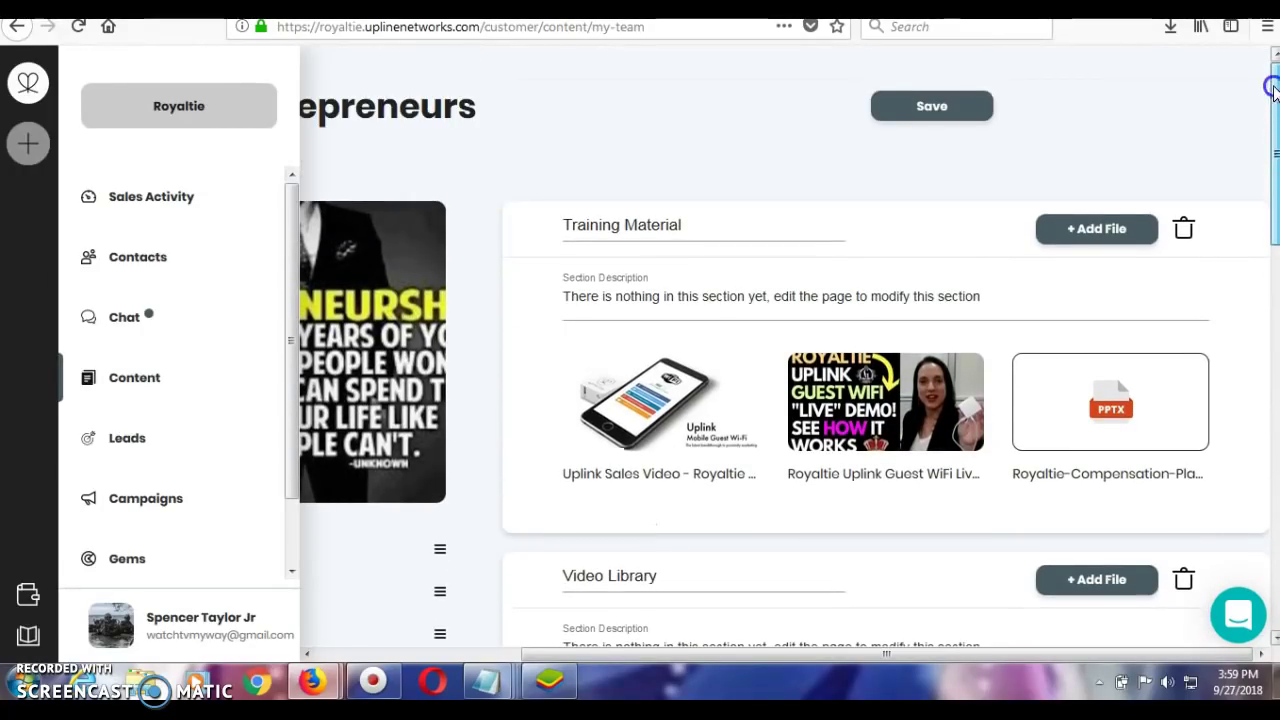
left_click_drag(1272, 103, 1272, 494)
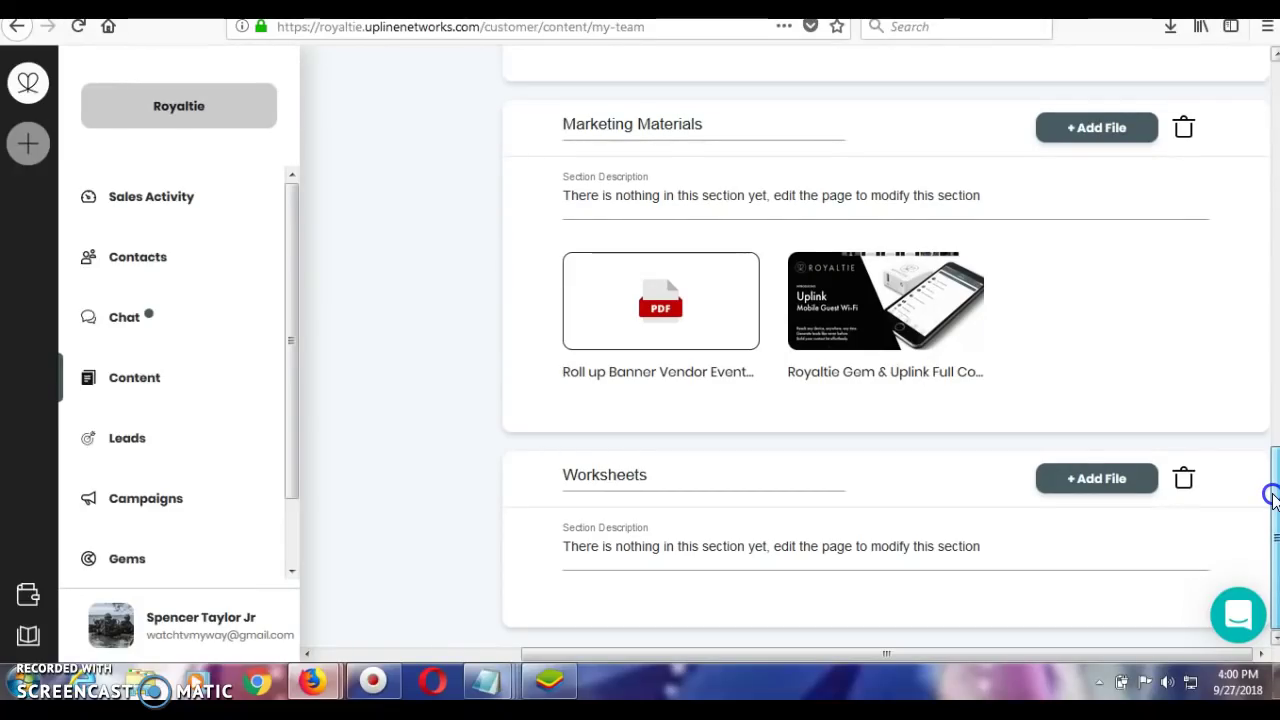
left_click_drag(1272, 494, 1272, 95)
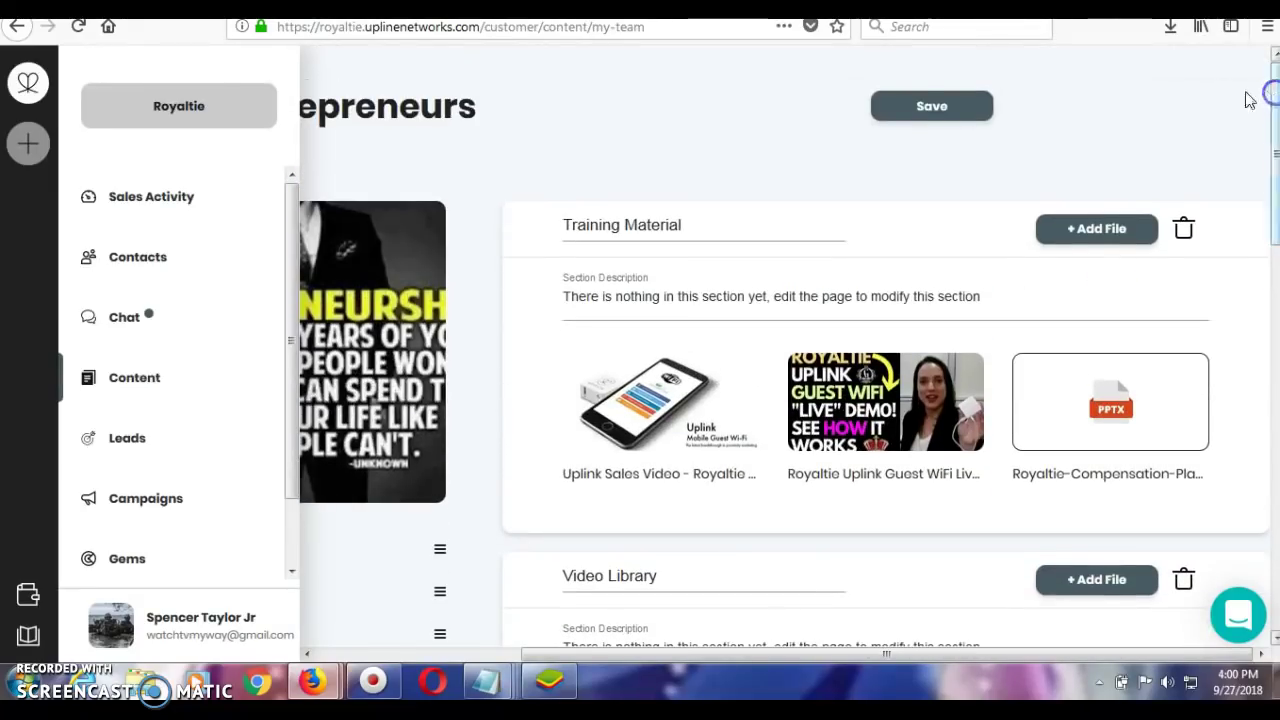
left_click(122, 440)
Step: Choose Save in the 'Your changes will be lost' dialog to keep the content page edits
left_click(878, 408)
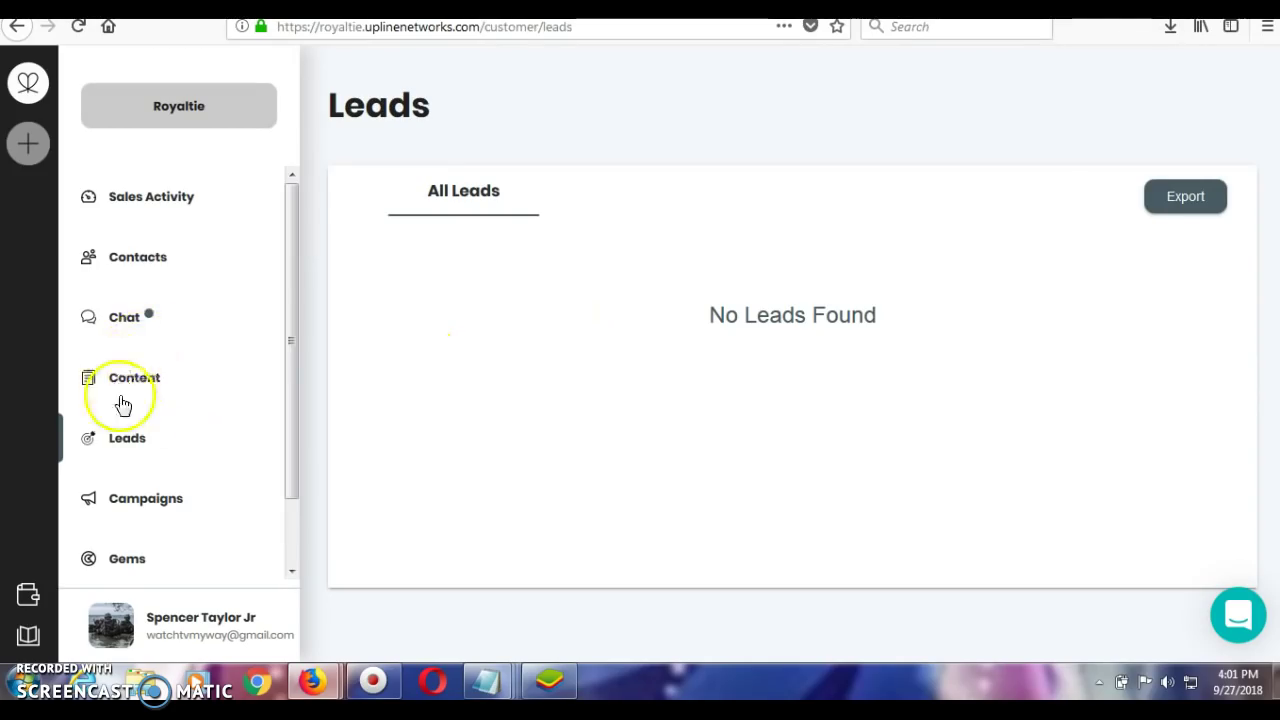
Step: Open the Campaigns page and scroll the sidebar down toward Gems
left_click(124, 494)
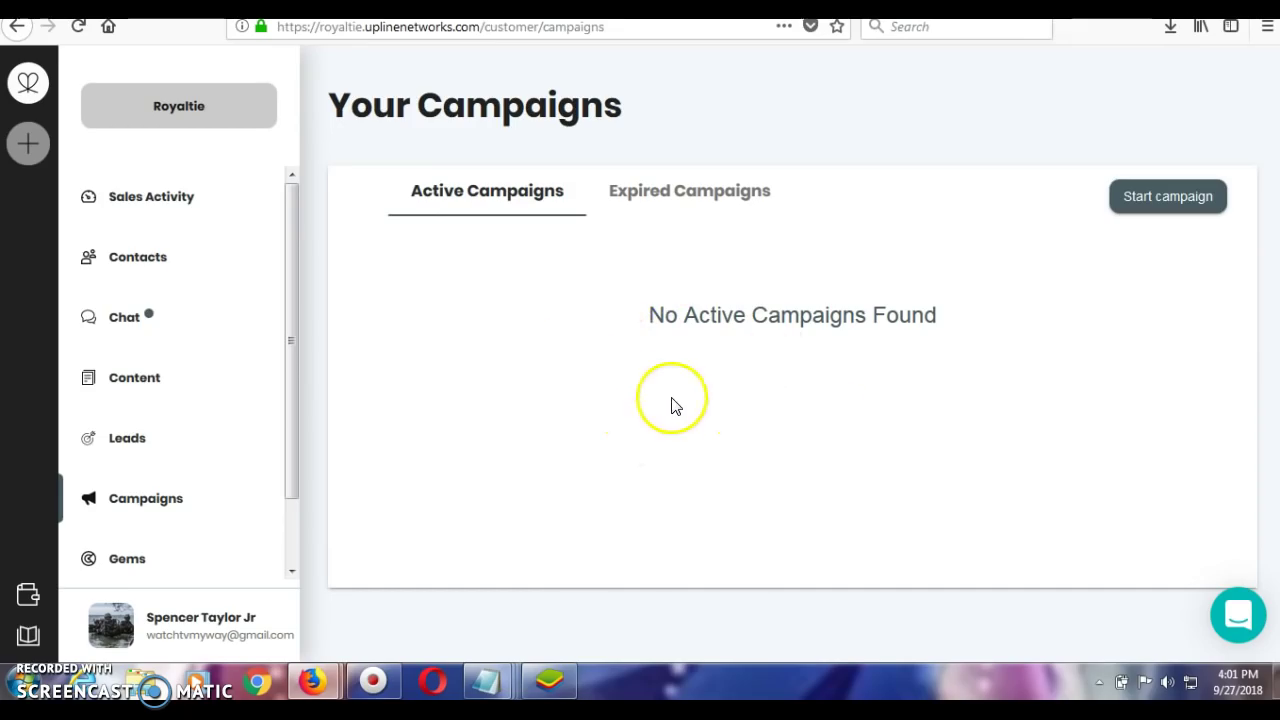
left_click_drag(286, 434, 287, 537)
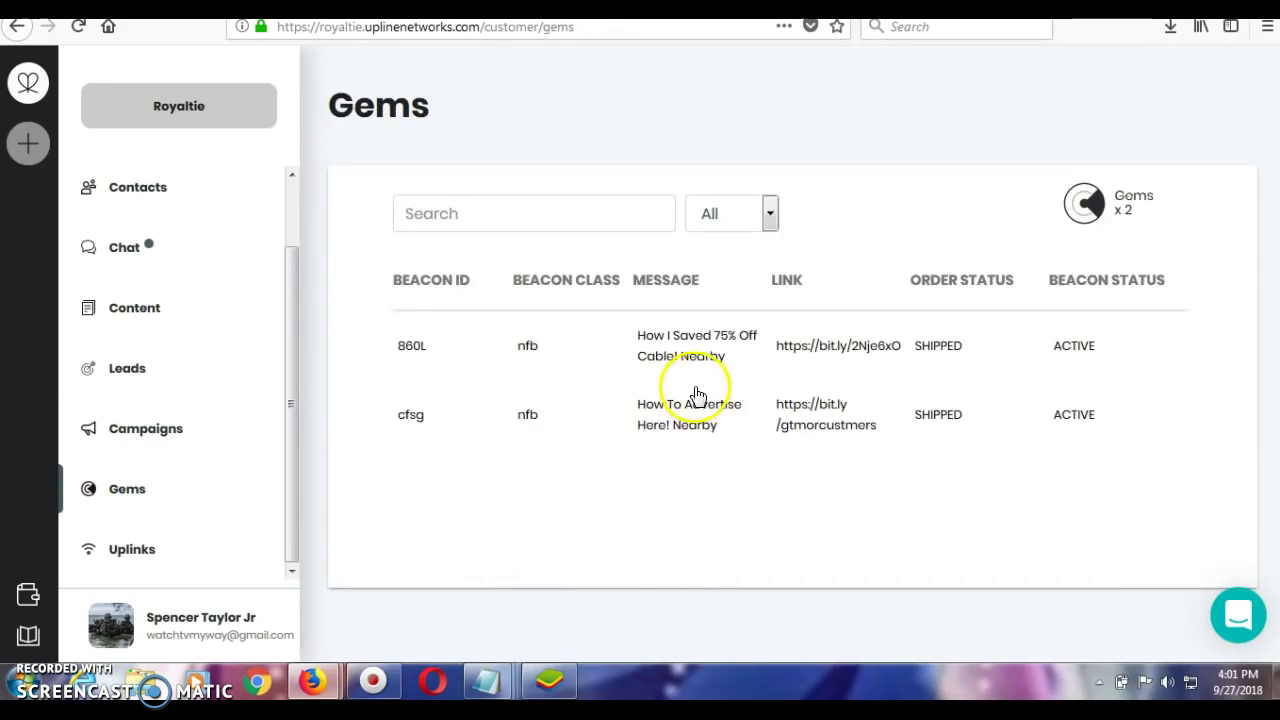
Step: View beacon 860L's message, return to the Gems list, then open Uplinks
left_click(686, 350)
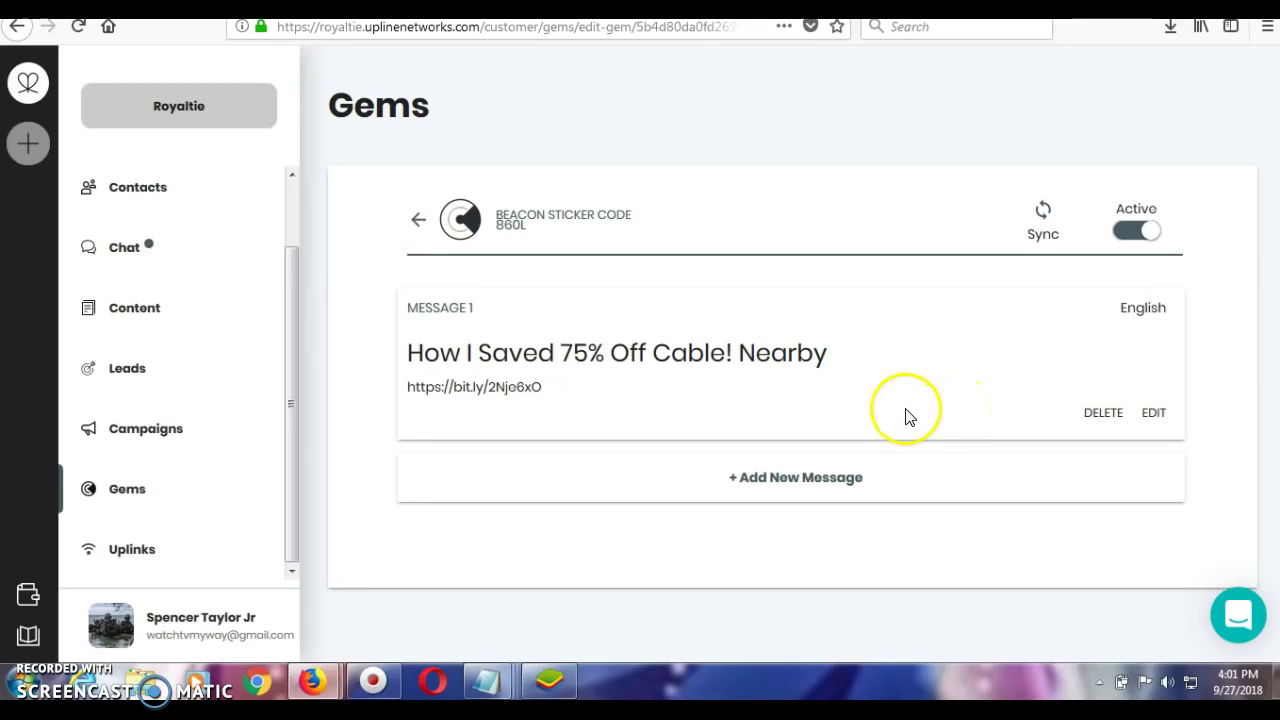
left_click(413, 223)
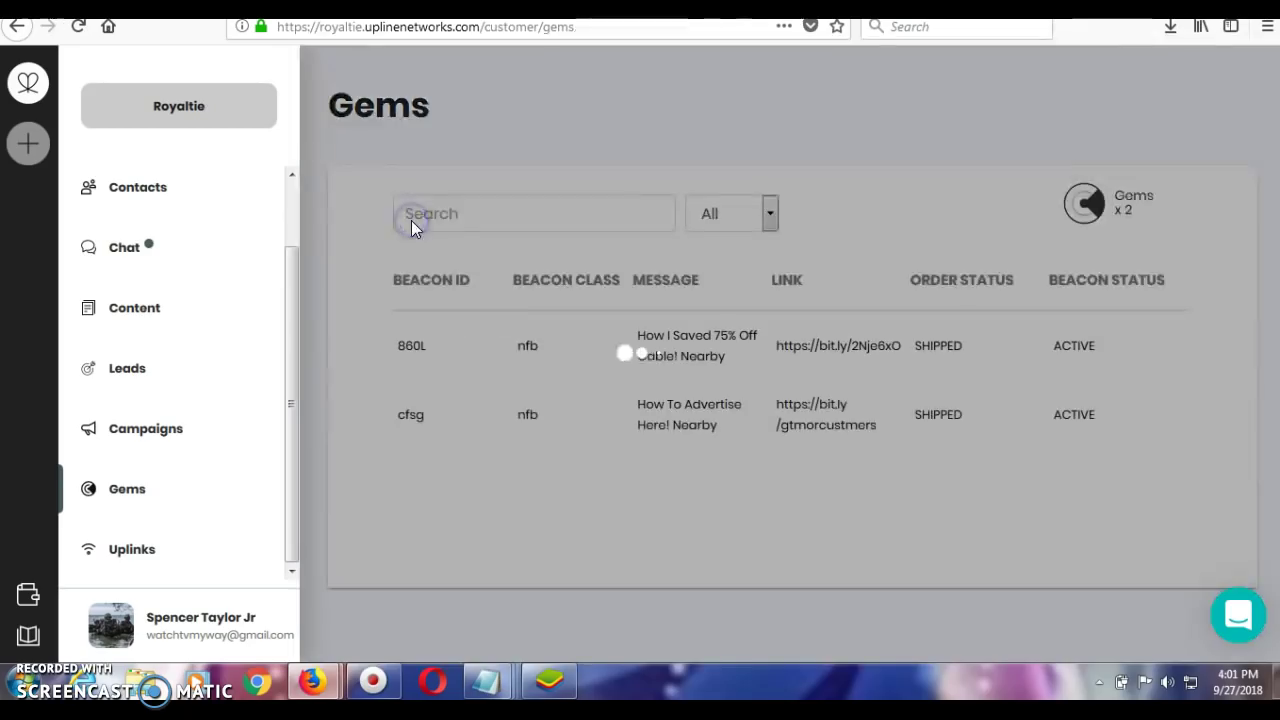
left_click(135, 549)
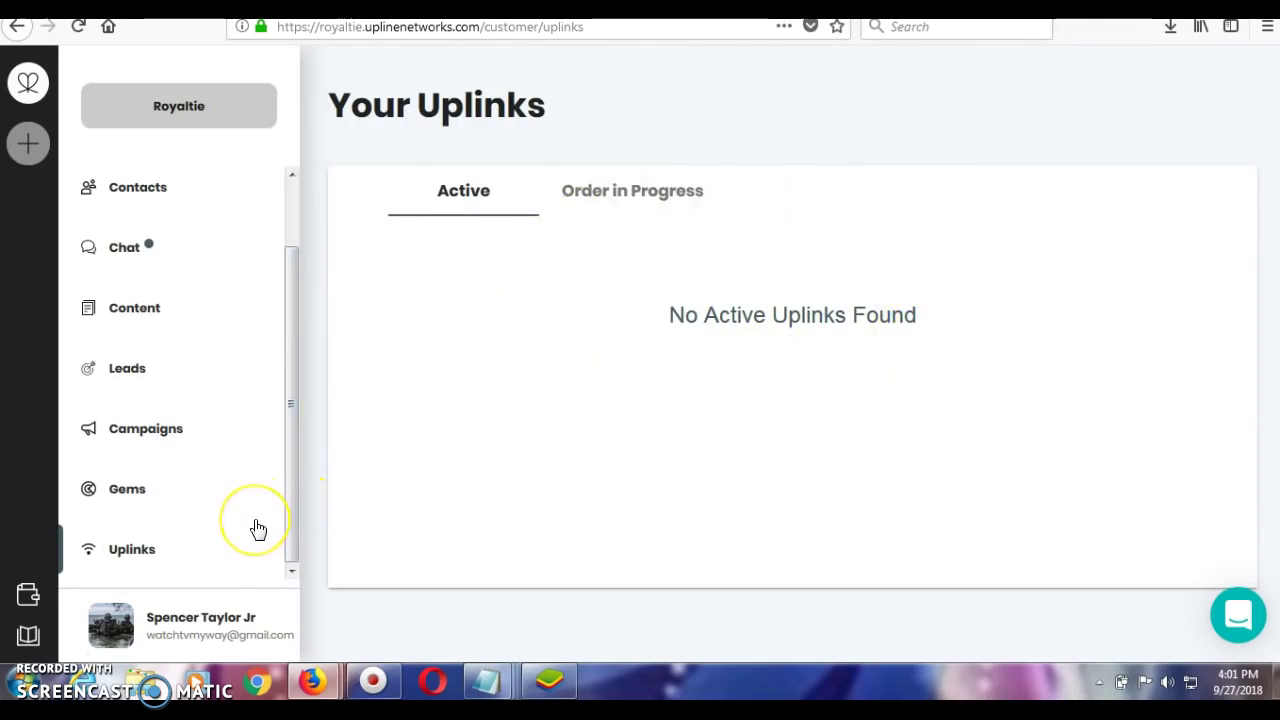
Step: Open the Training page and scroll through the affiliate agreement, compensation plan, presentation and marketing links
left_click(27, 635)
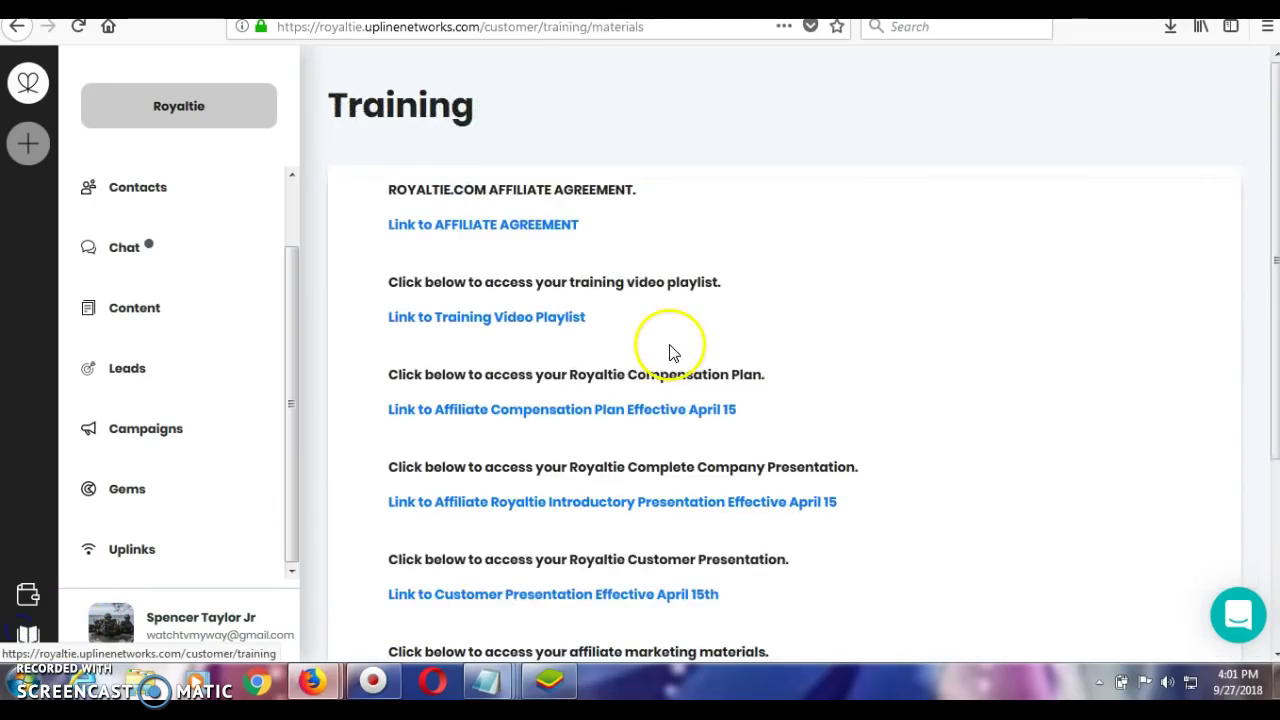
left_click_drag(1275, 148, 1270, 385)
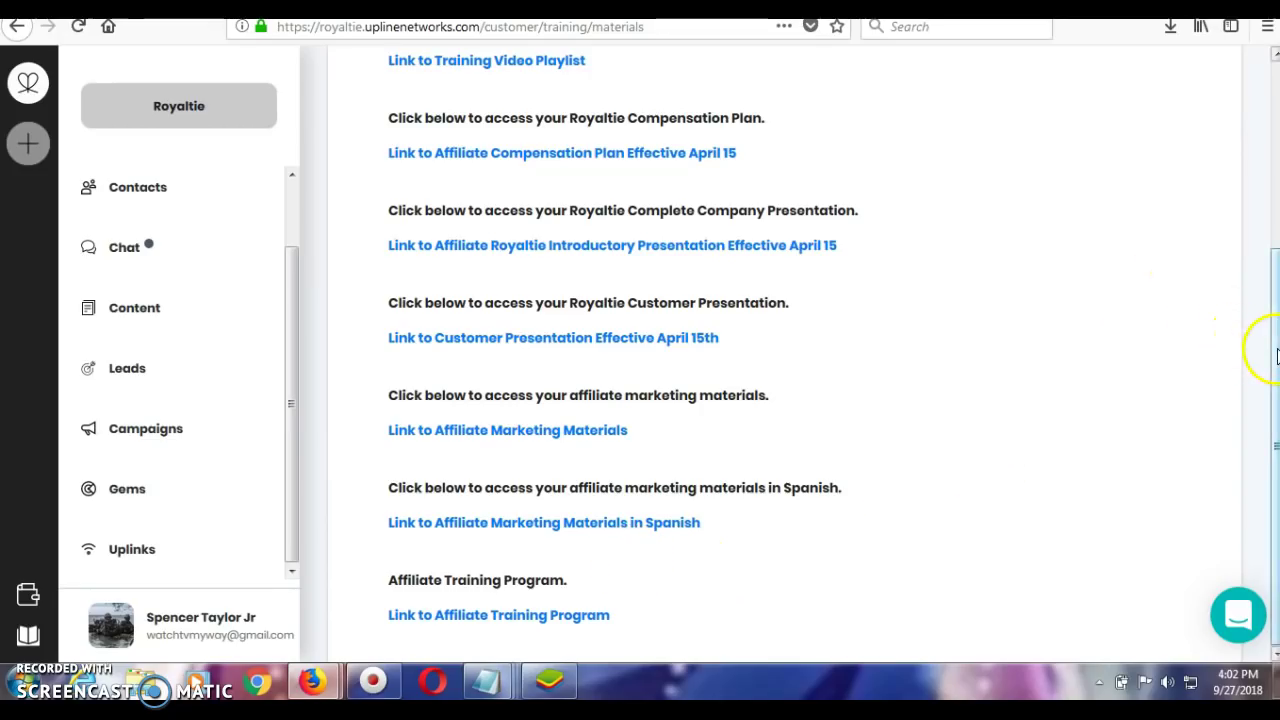
scroll(1276, 355, "up", 5)
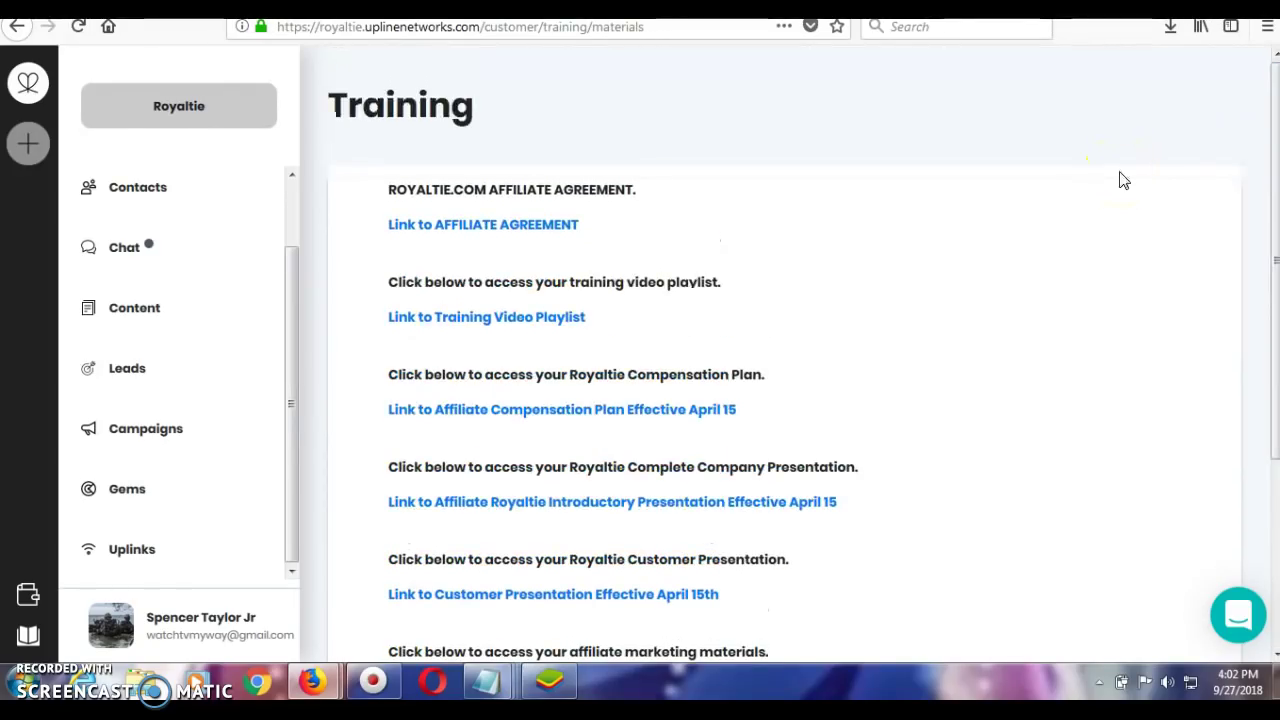
Step: In the Royaltie app, open the profile page and flip through the Real Entrepreneurs and Royaltie Elite team points
left_click(535, 688)
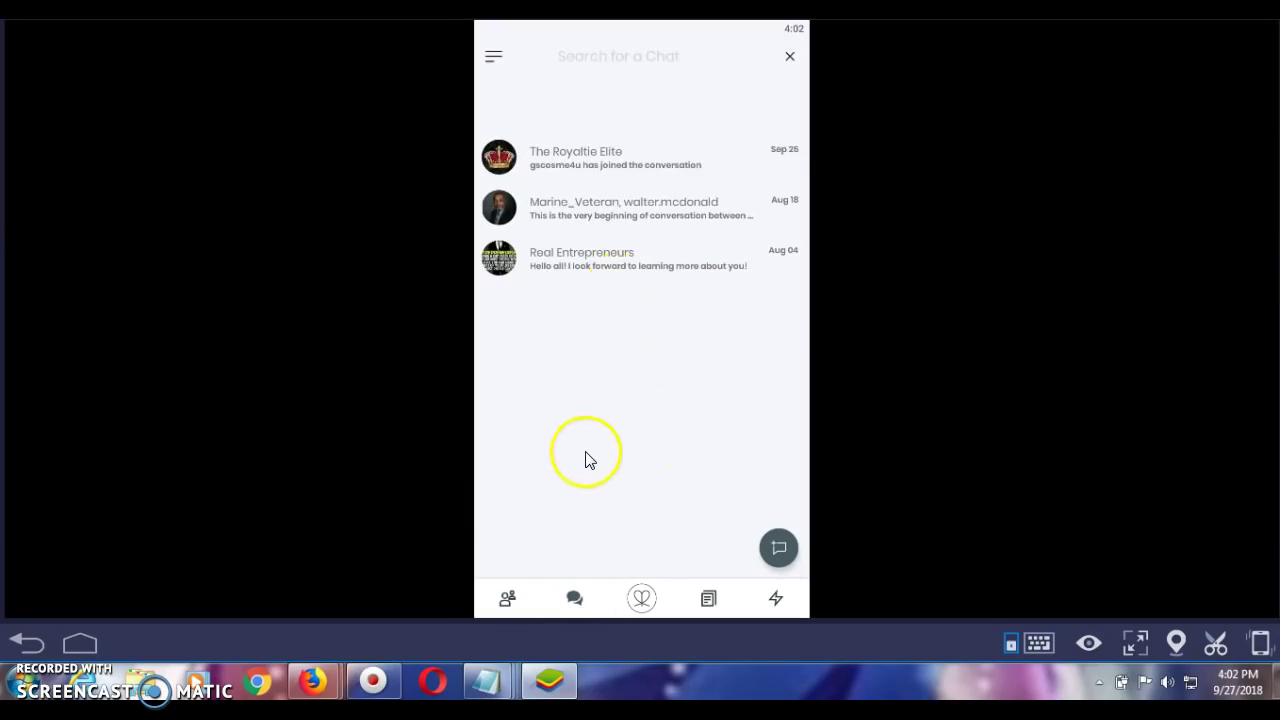
left_click(641, 598)
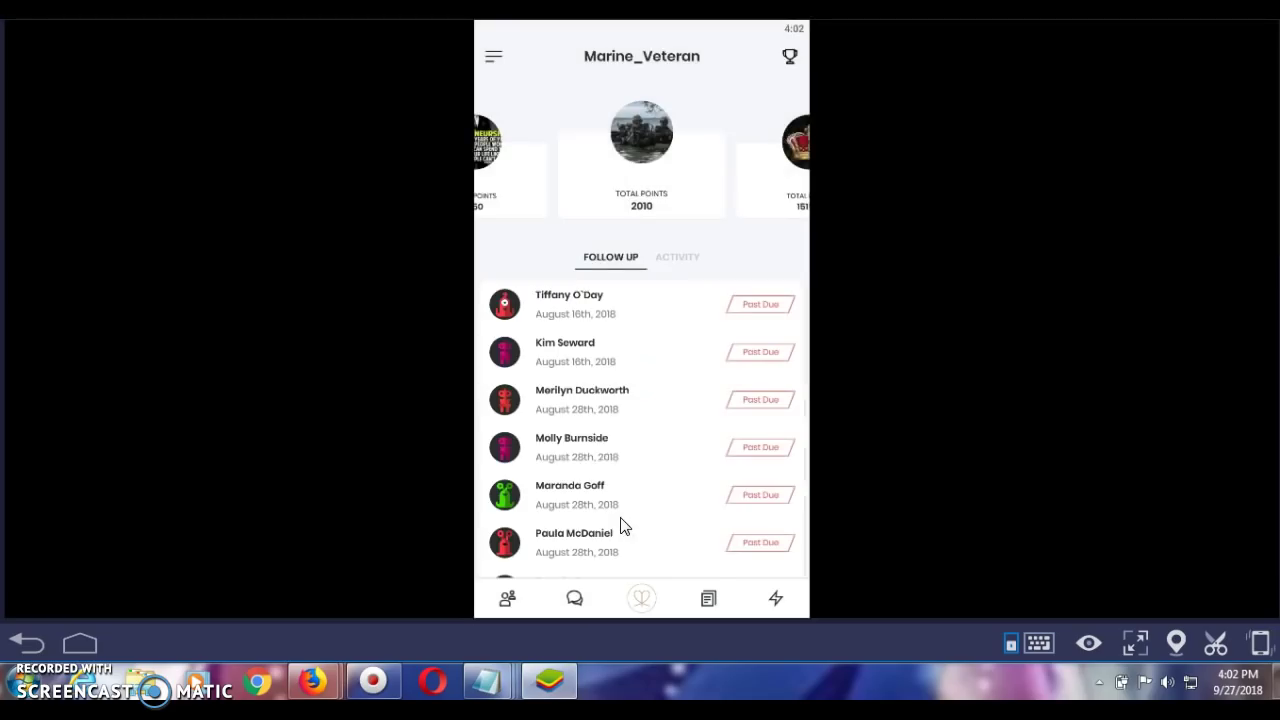
left_click(489, 160)
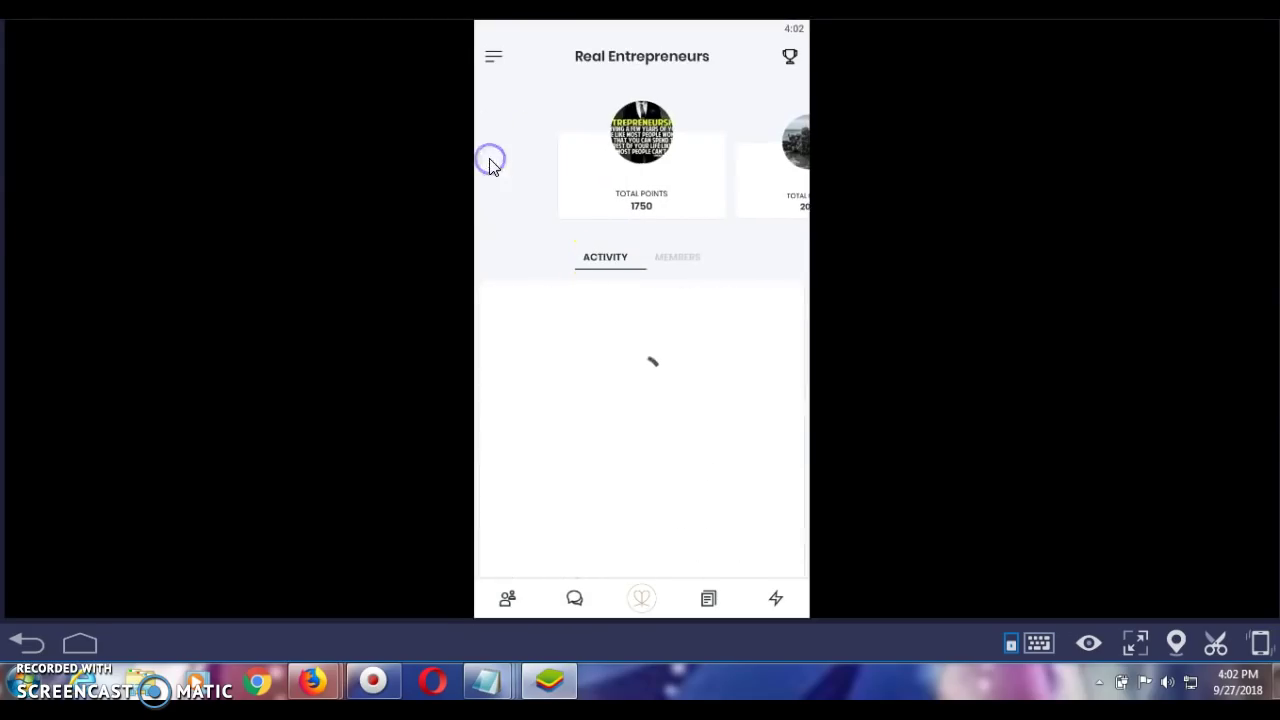
left_click(796, 158)
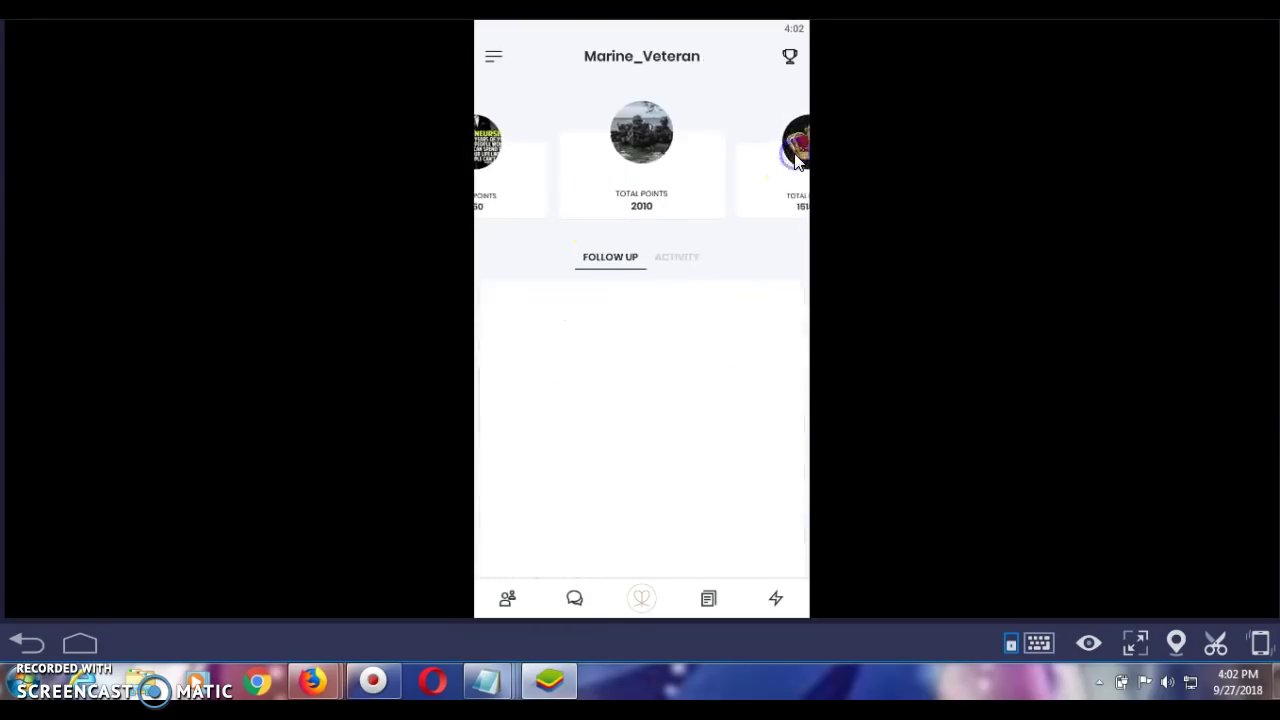
left_click(796, 158)
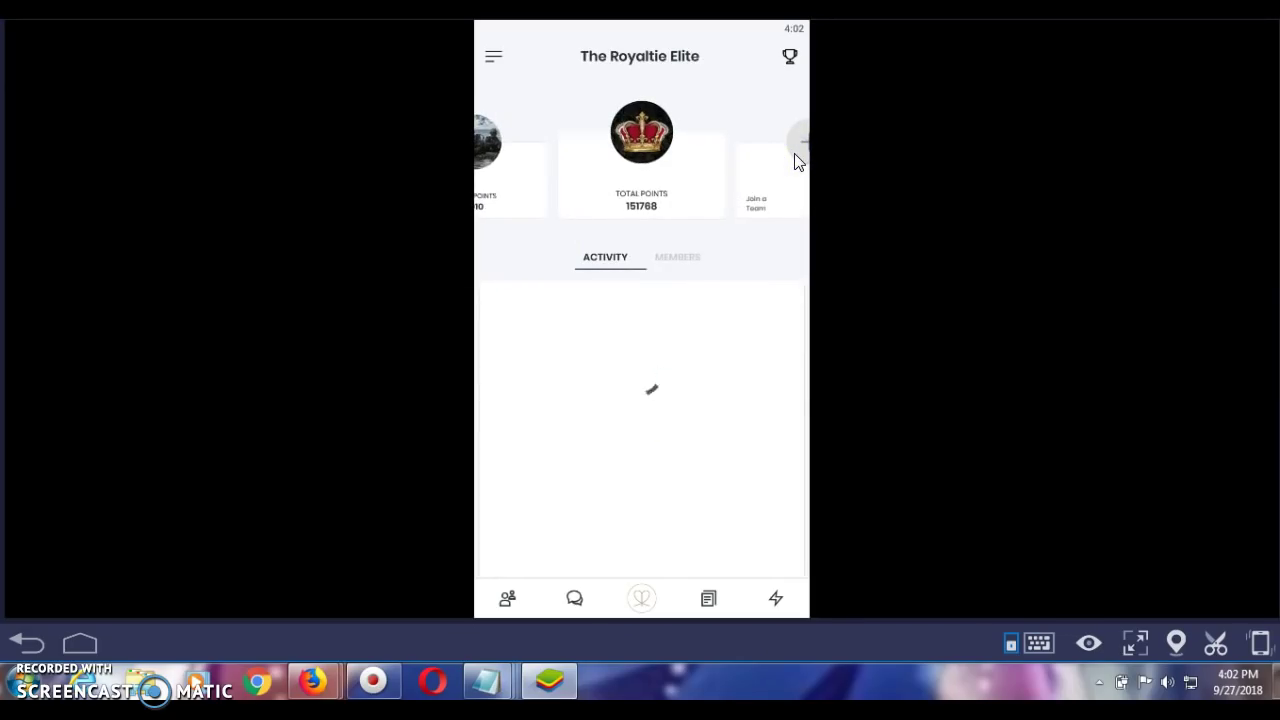
left_click(642, 131)
left_click(497, 143)
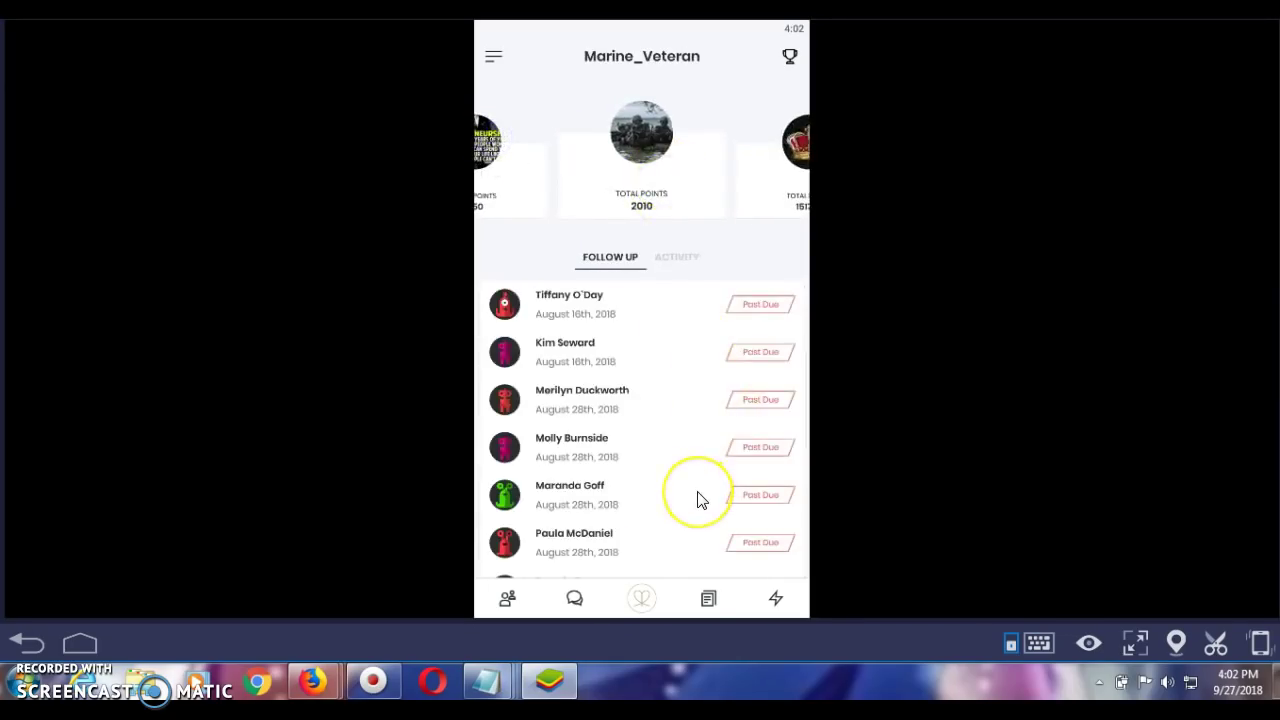
left_click(697, 543)
Step: Browse the Real Entrepreneurs team's training materials and video library, then return to the teams list
left_click(708, 598)
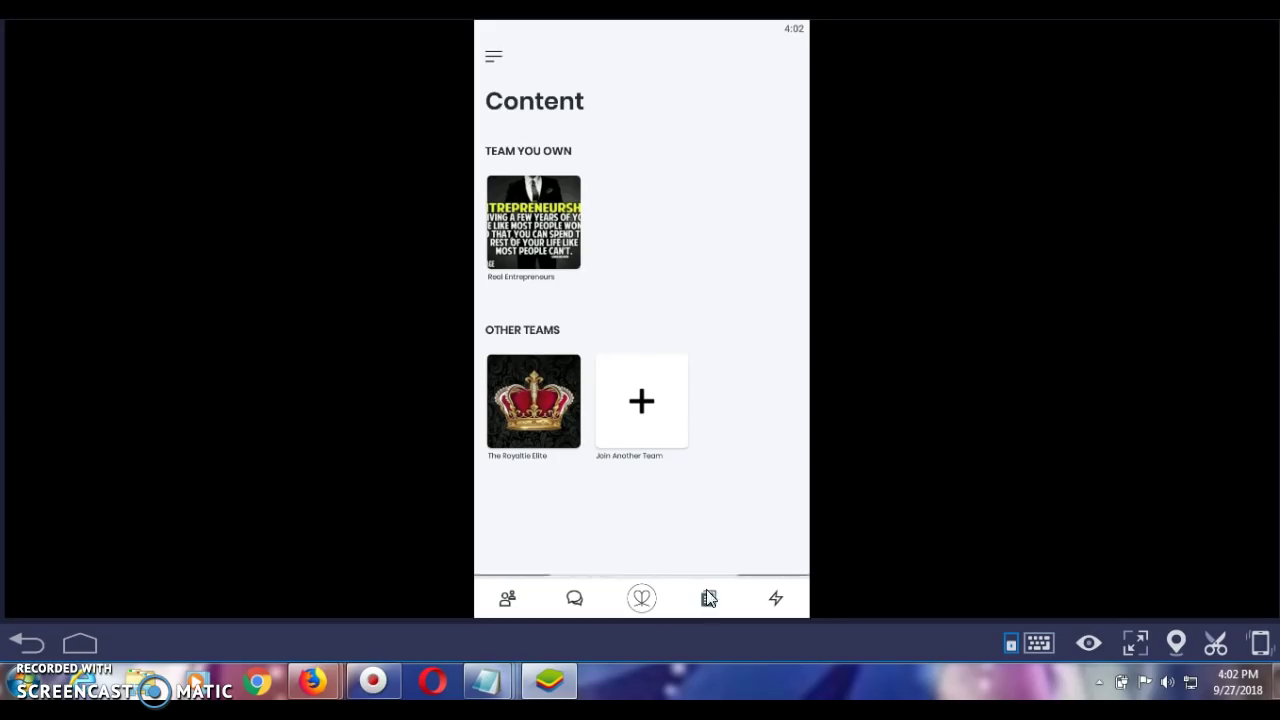
left_click(580, 248)
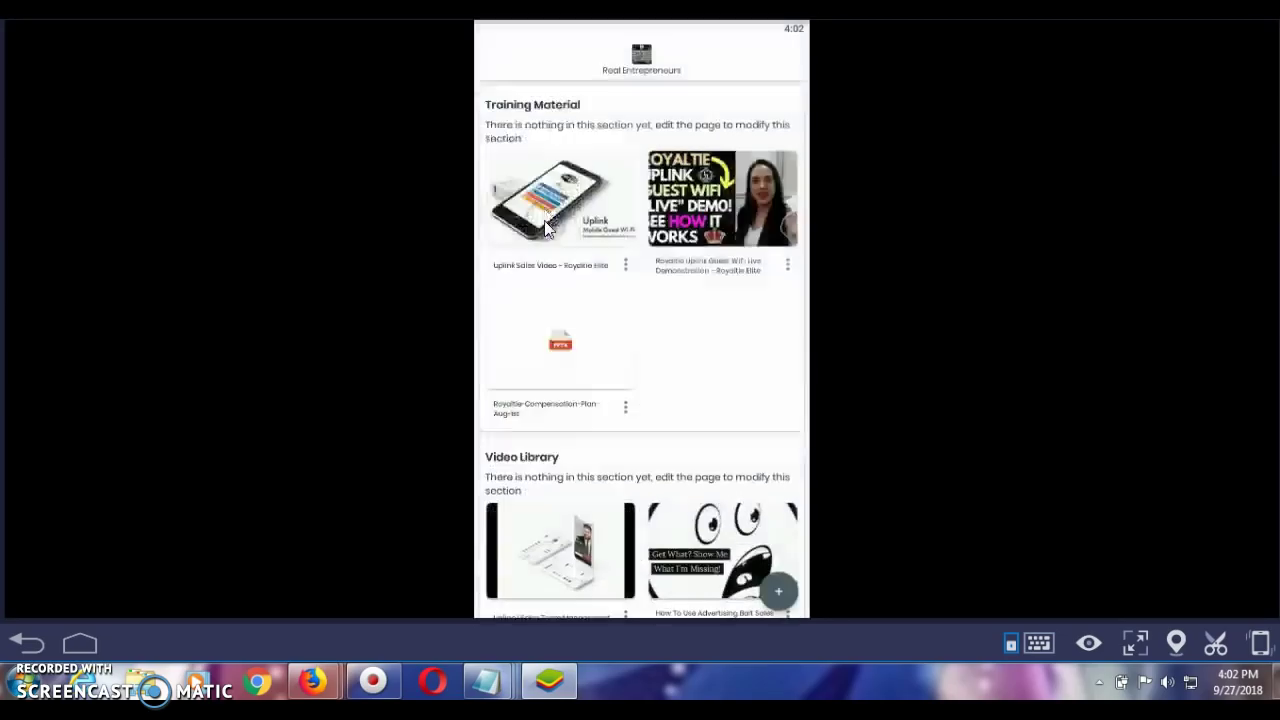
left_click(714, 256)
scroll(714, 256, "down", 10)
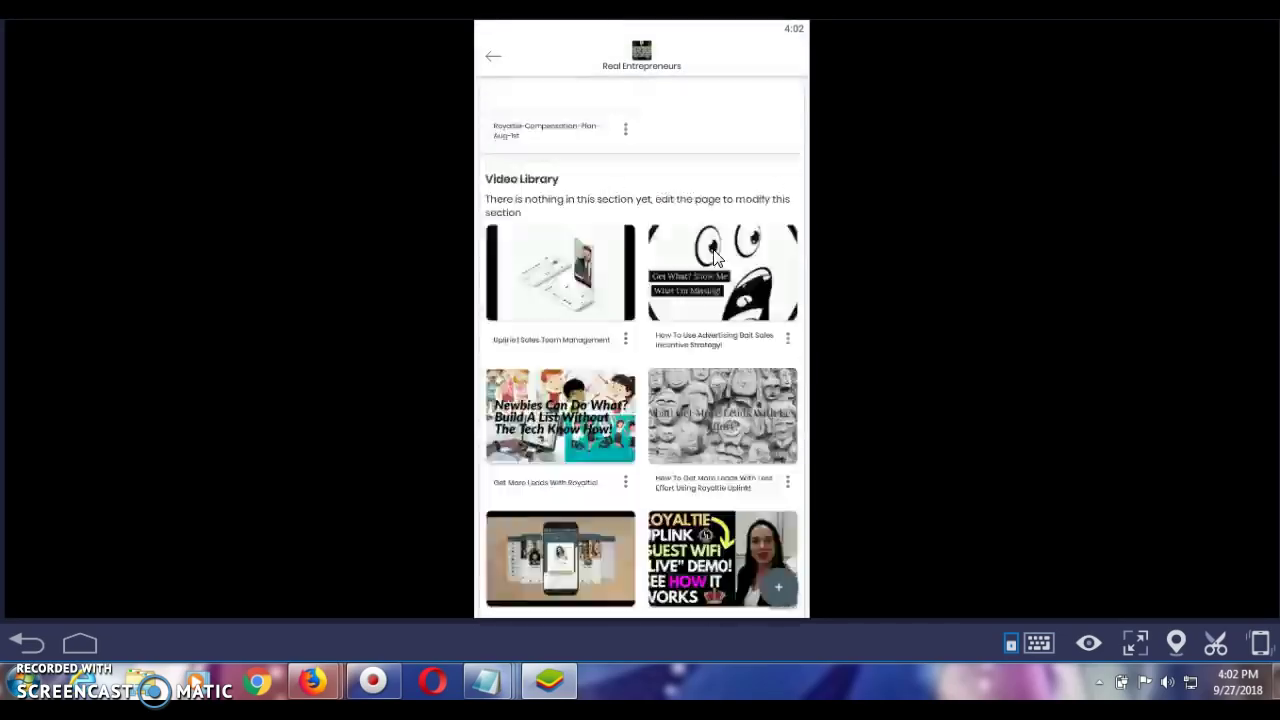
left_click_drag(714, 258, 713, 478)
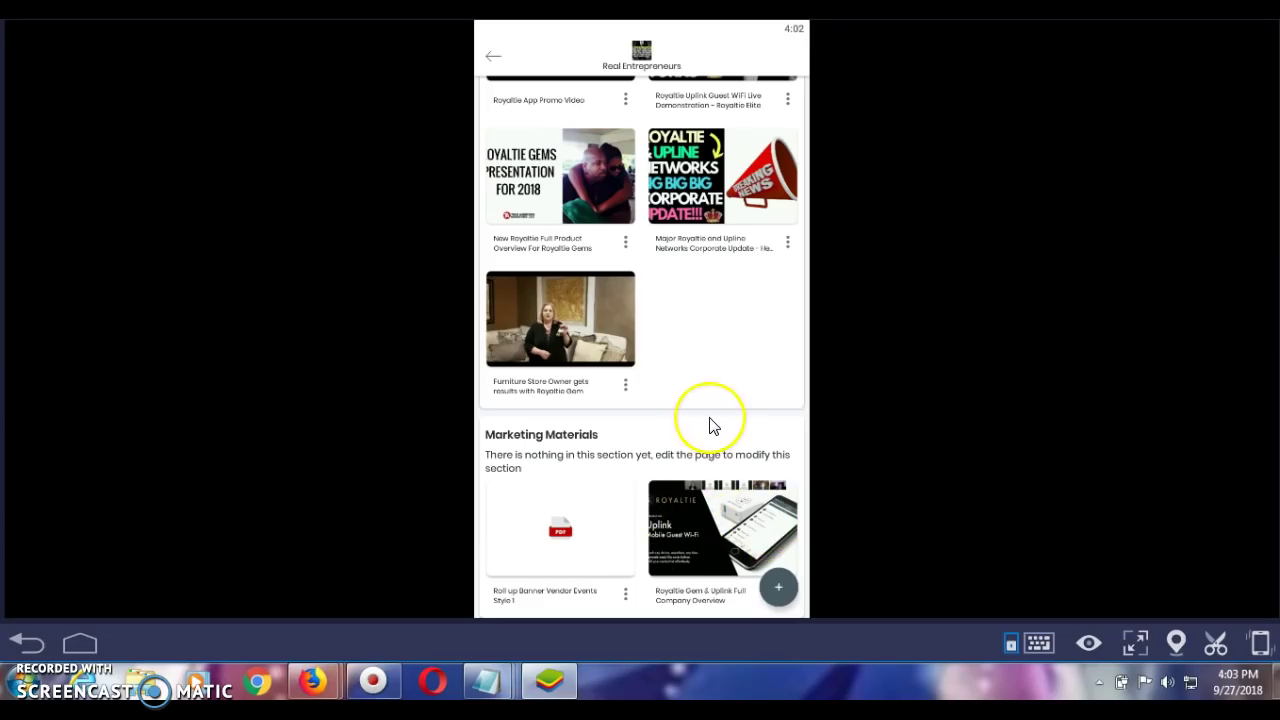
scroll(710, 425, "up", 8)
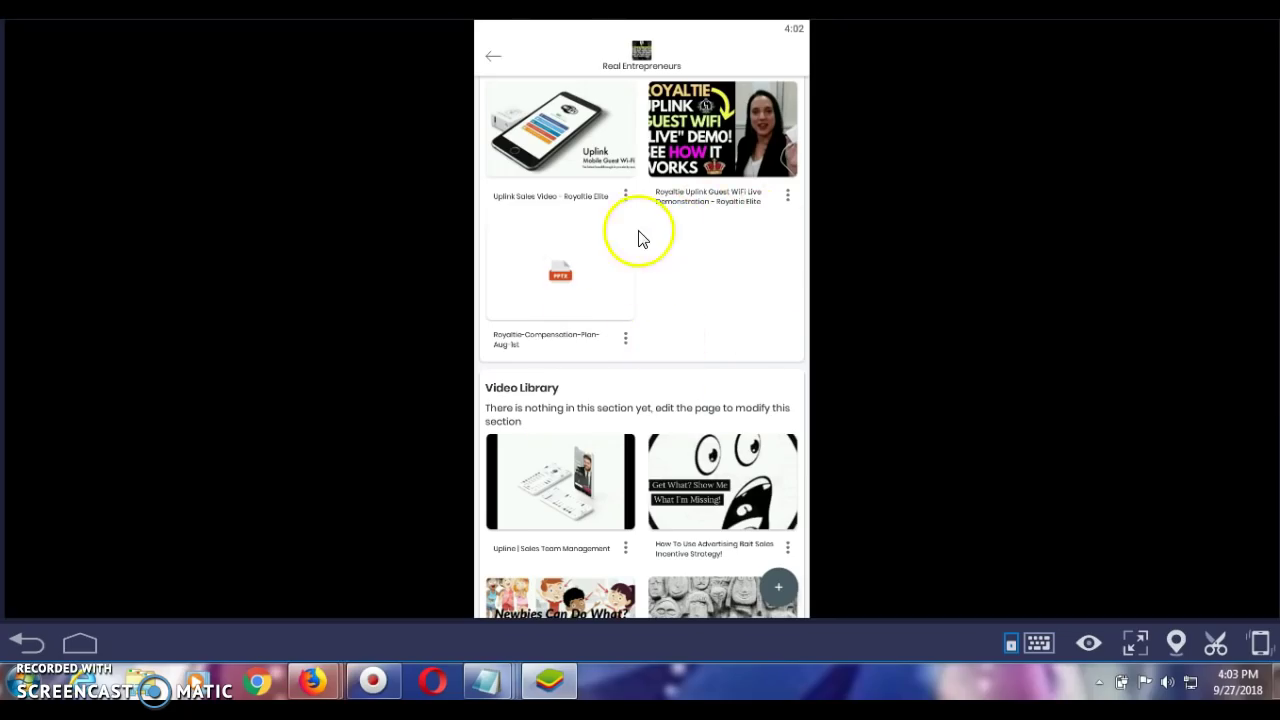
left_click(489, 60)
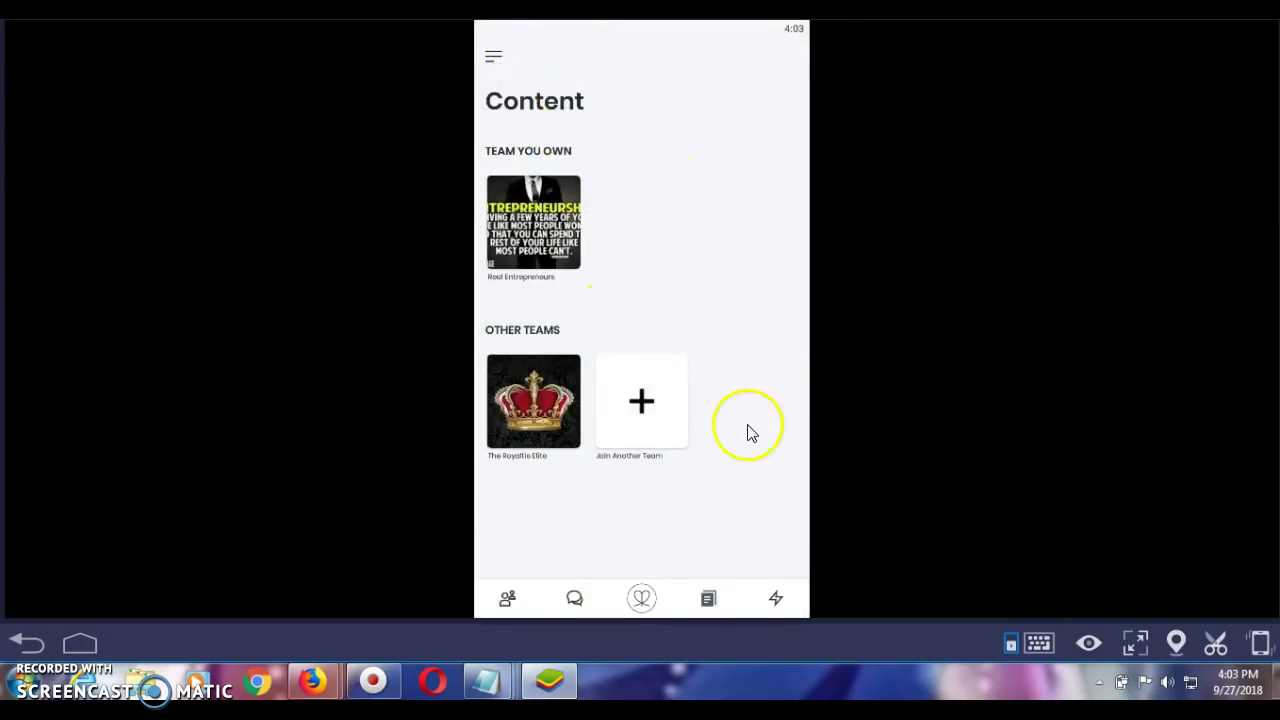
Step: In Royaltie Gems under Power Ups, view the 860L gem's notification message and schedule, then close it
left_click(777, 603)
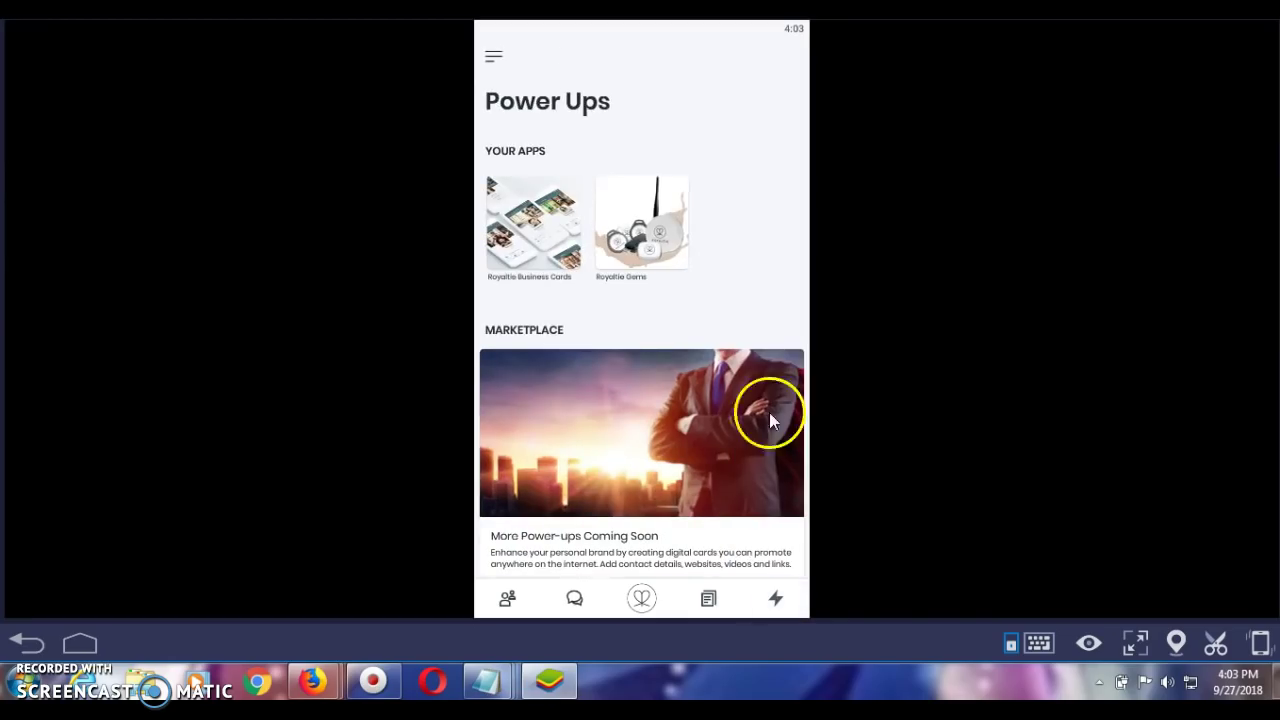
left_click(651, 243)
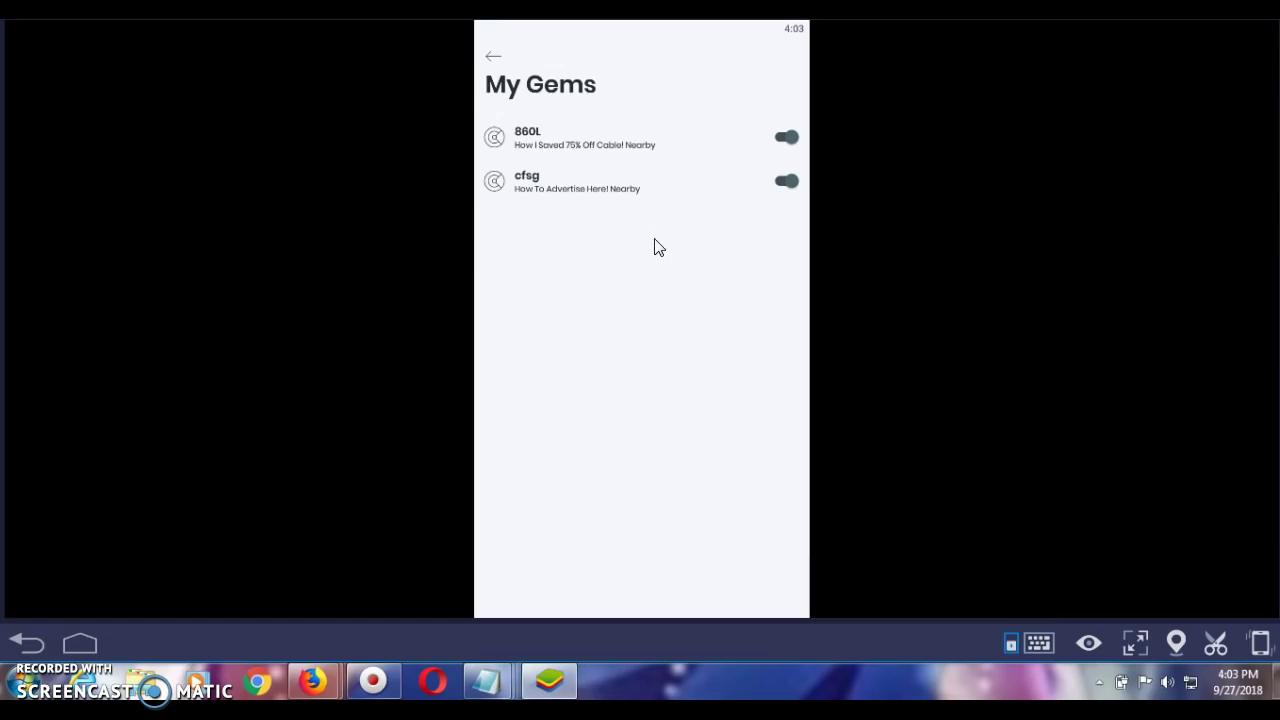
left_click(631, 147)
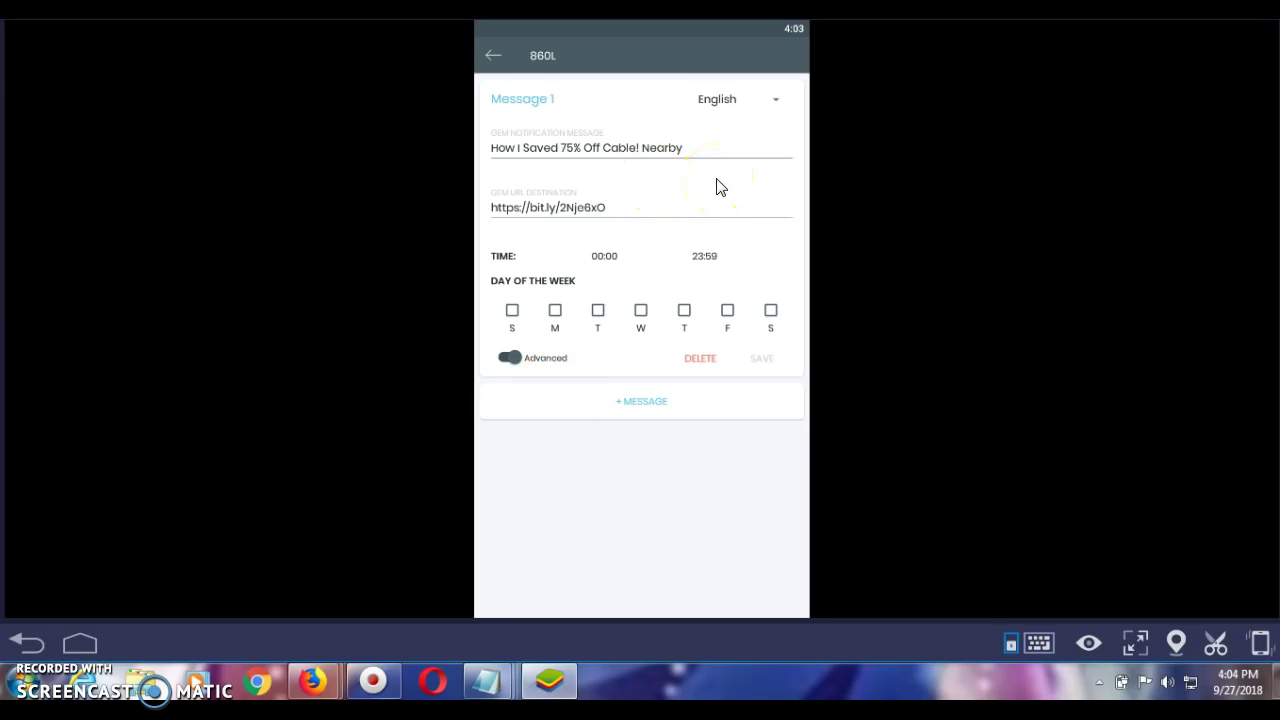
left_click(490, 54)
Step: In Royaltie Business Cards, check the Landing Pages and Business Cards lists, then create a new landing page
left_click(486, 55)
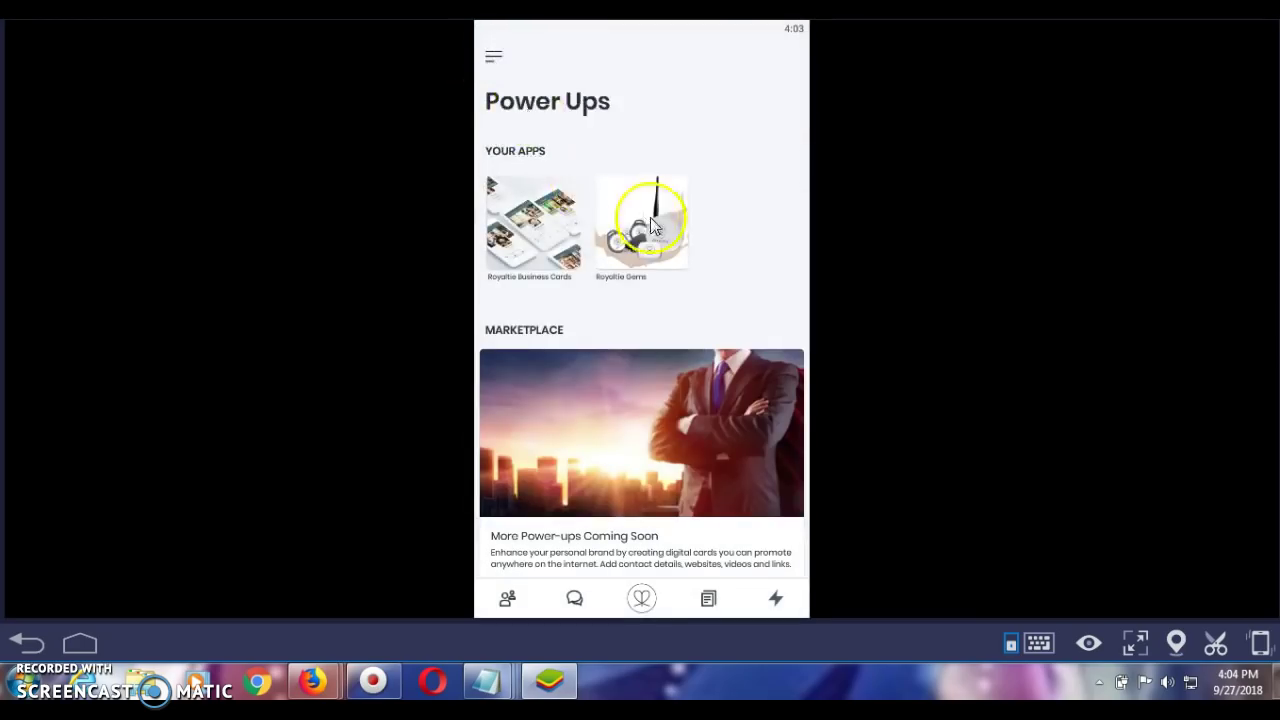
left_click(546, 235)
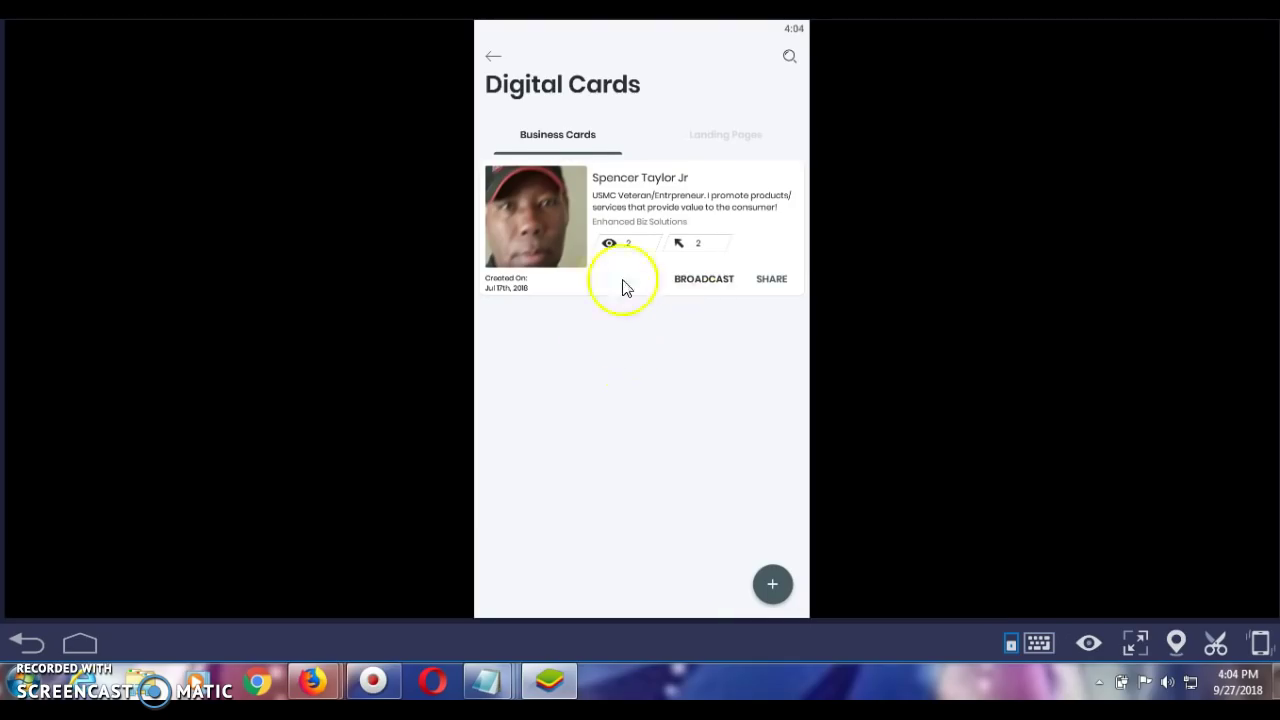
left_click(729, 140)
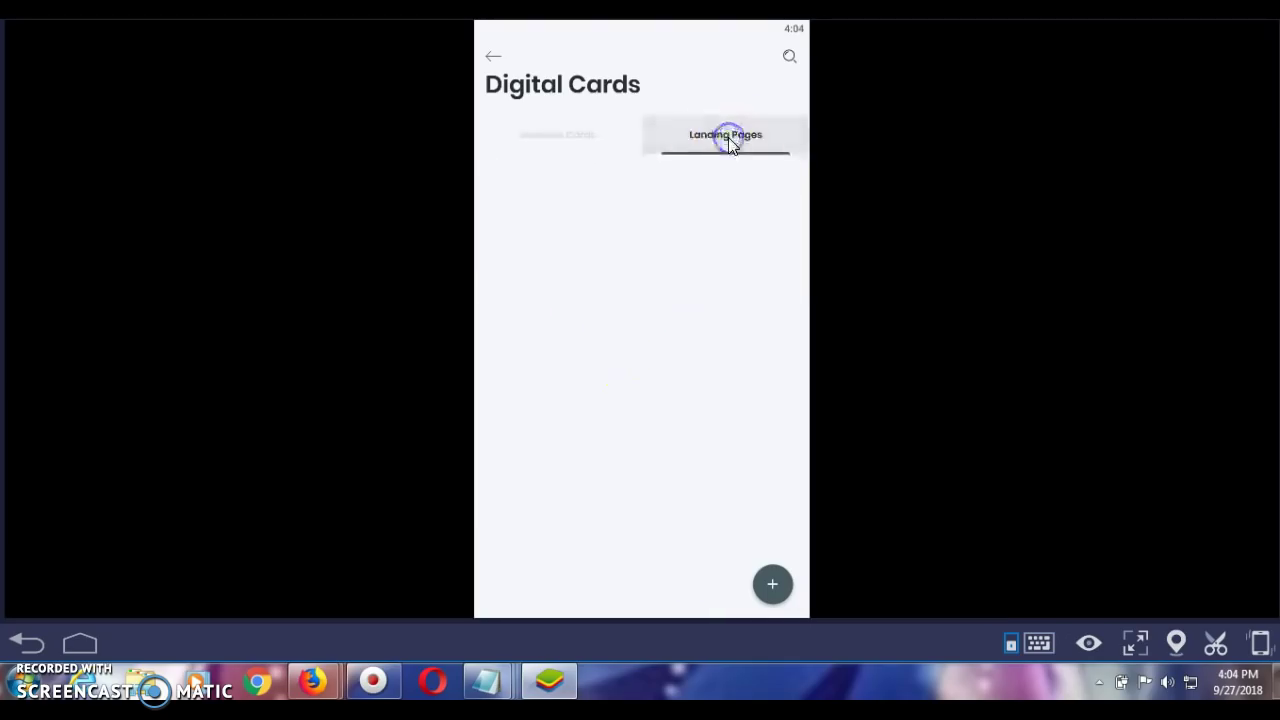
left_click(547, 136)
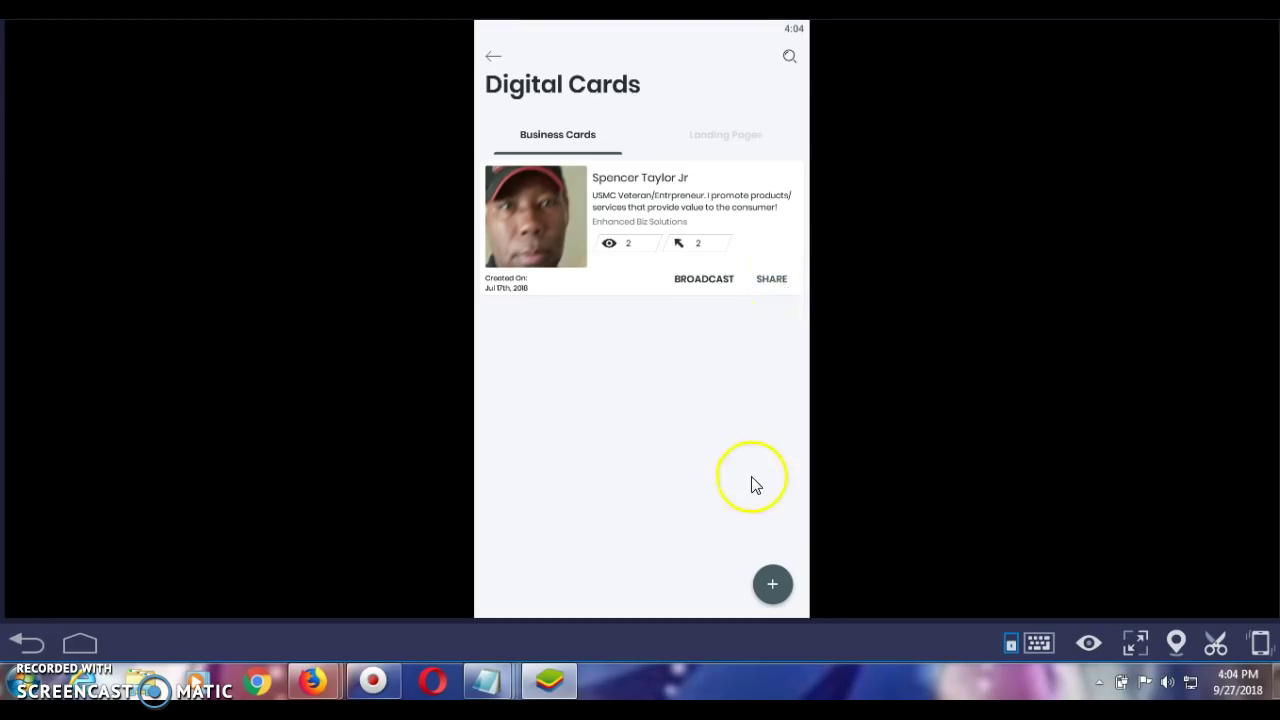
left_click(773, 586)
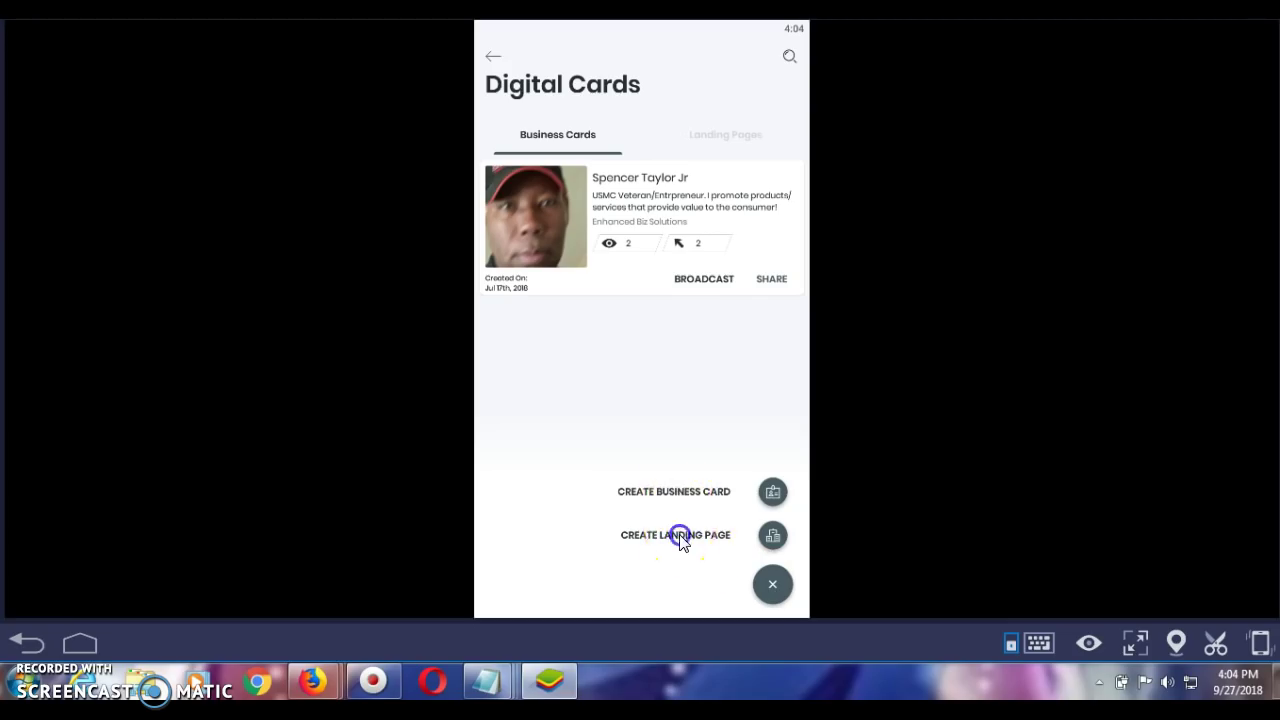
left_click(679, 537)
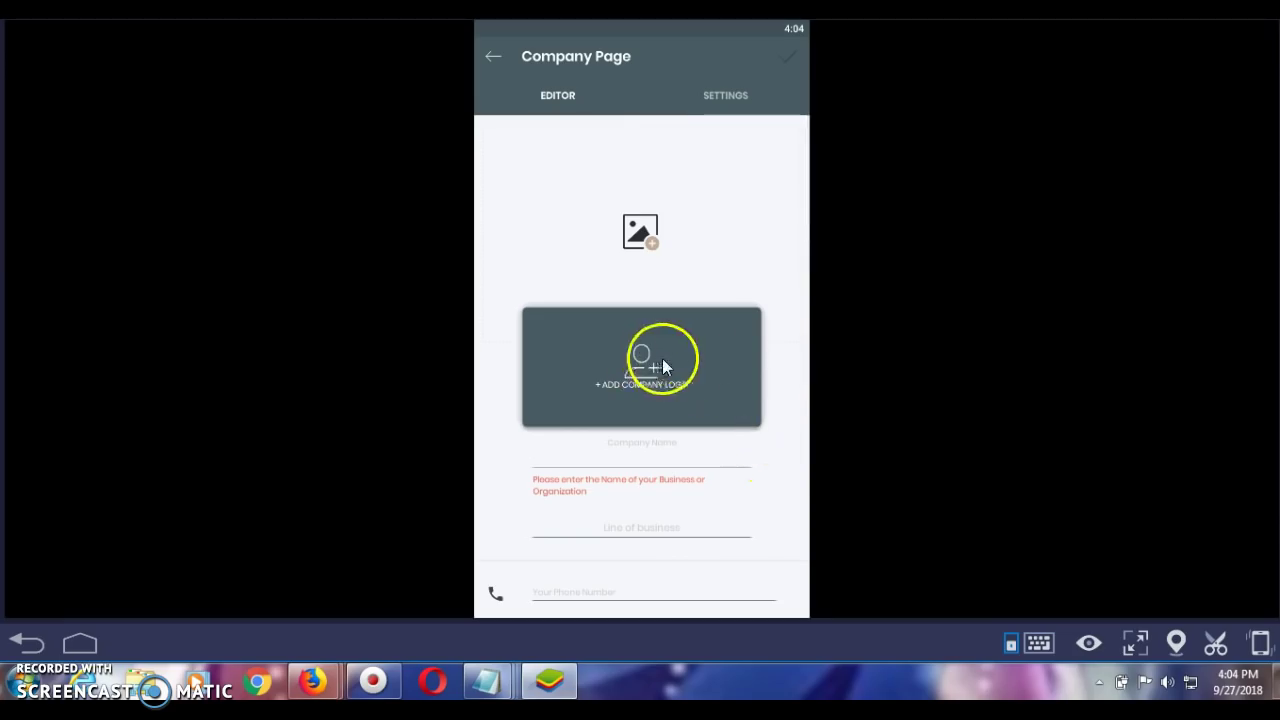
left_click(662, 400)
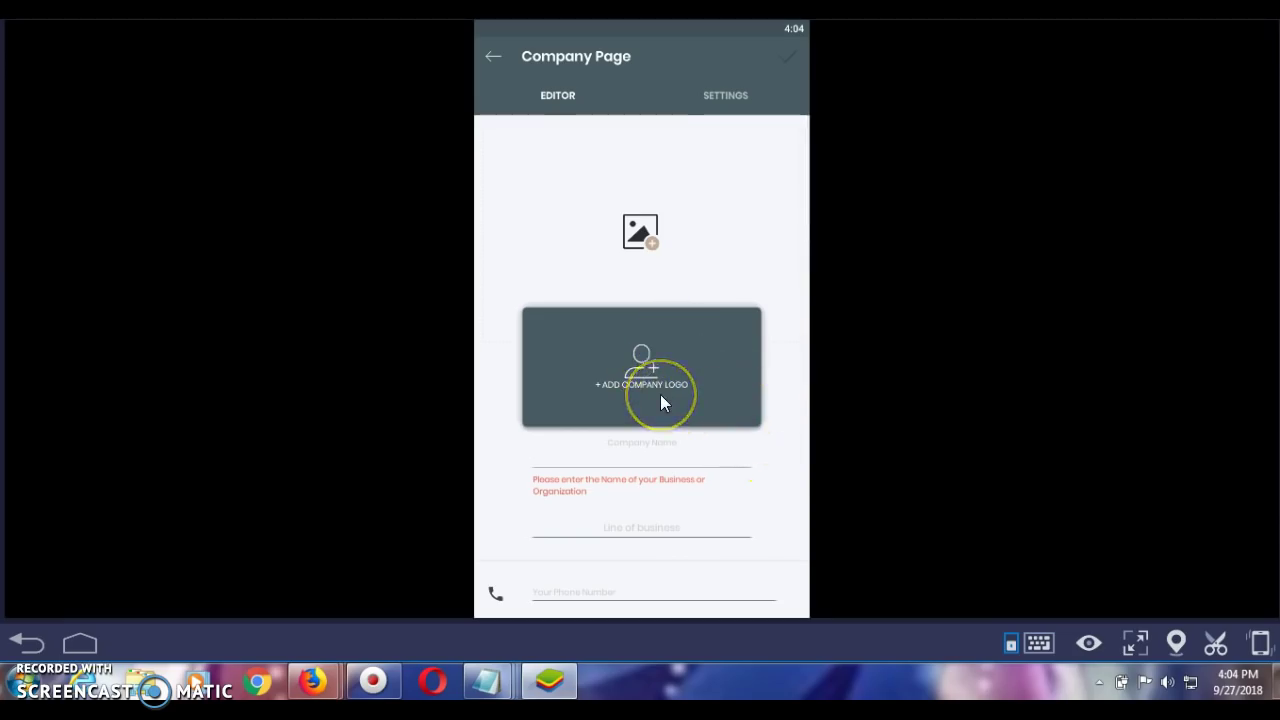
scroll(660, 402, "down", 5)
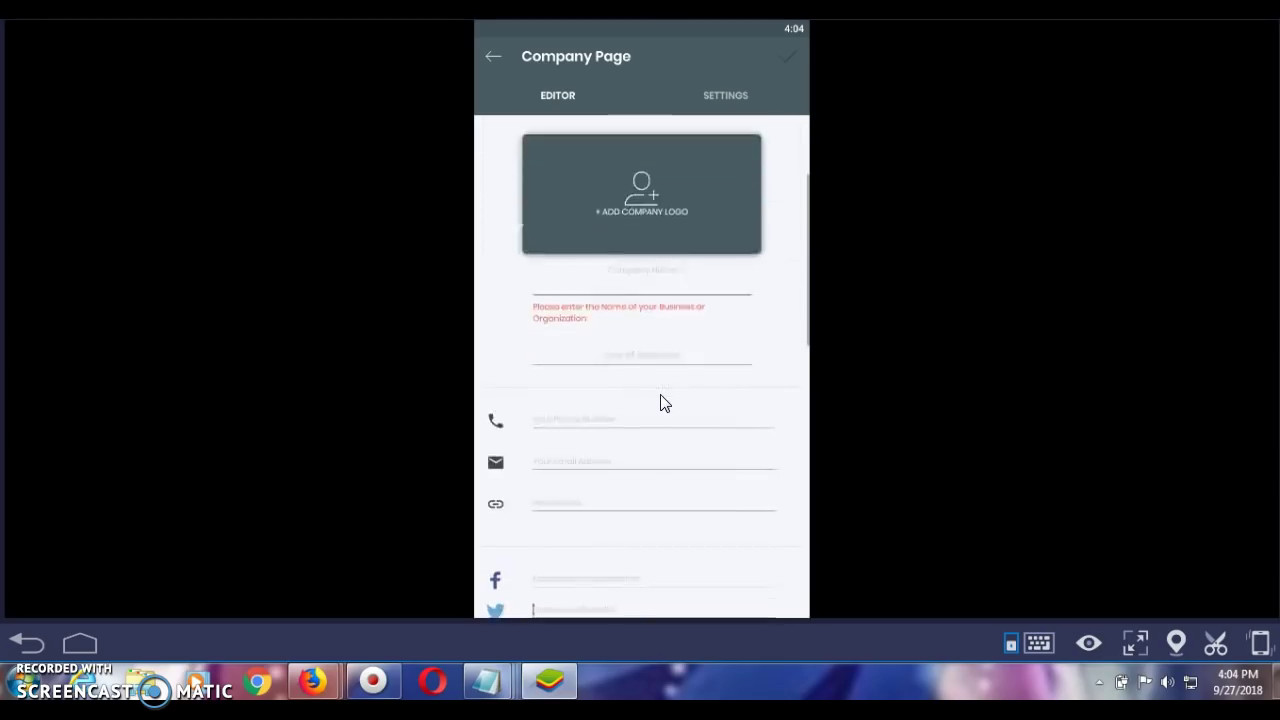
scroll(662, 402, "down", 3)
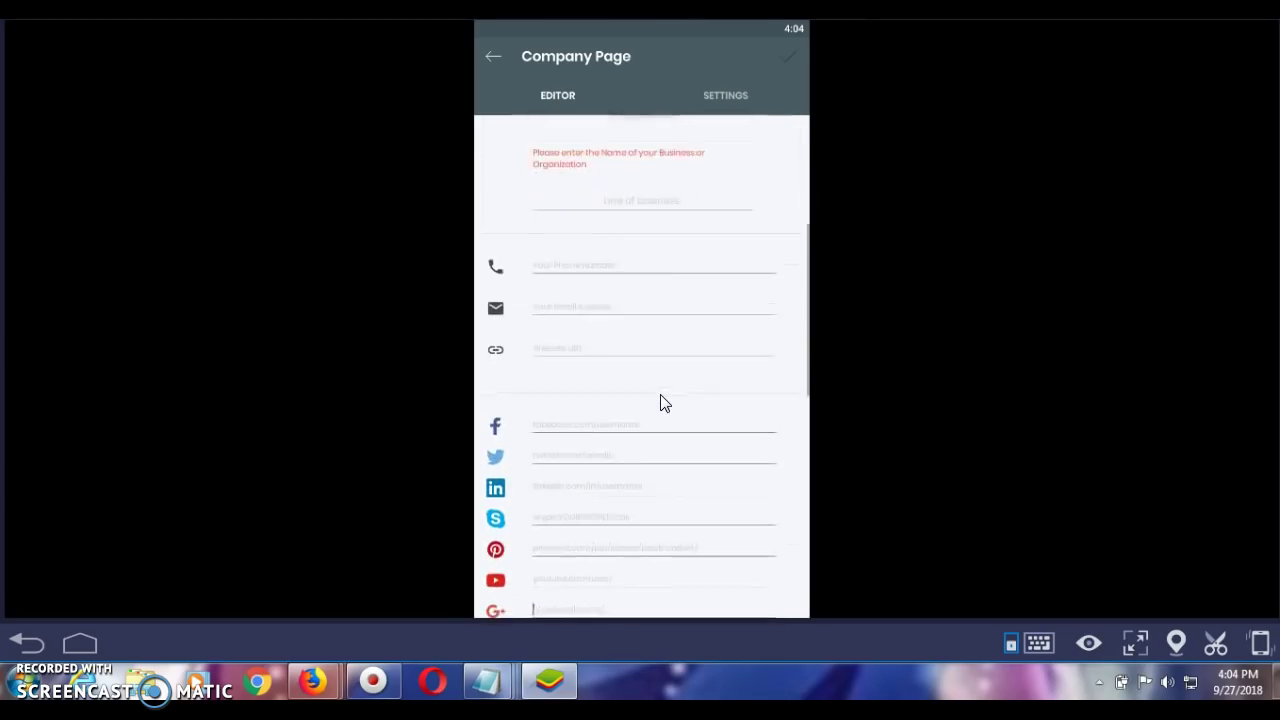
scroll(665, 402, "down", 3)
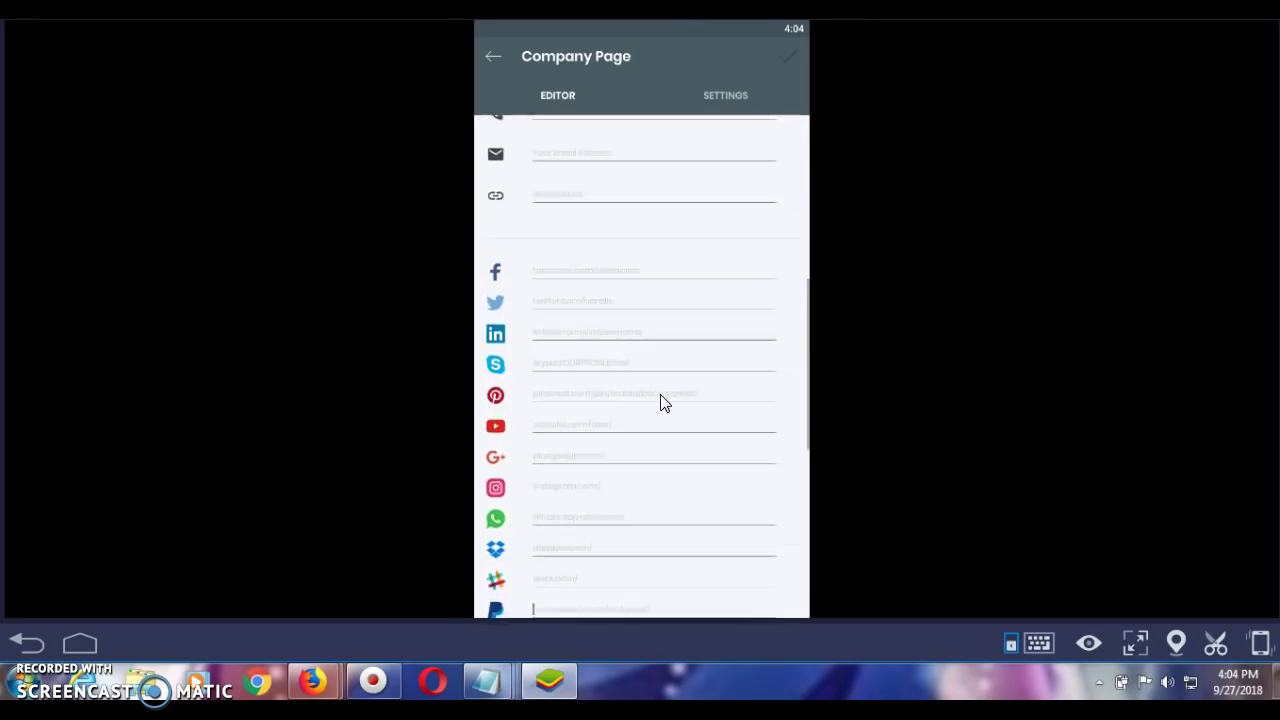
scroll(665, 402, "down", 3)
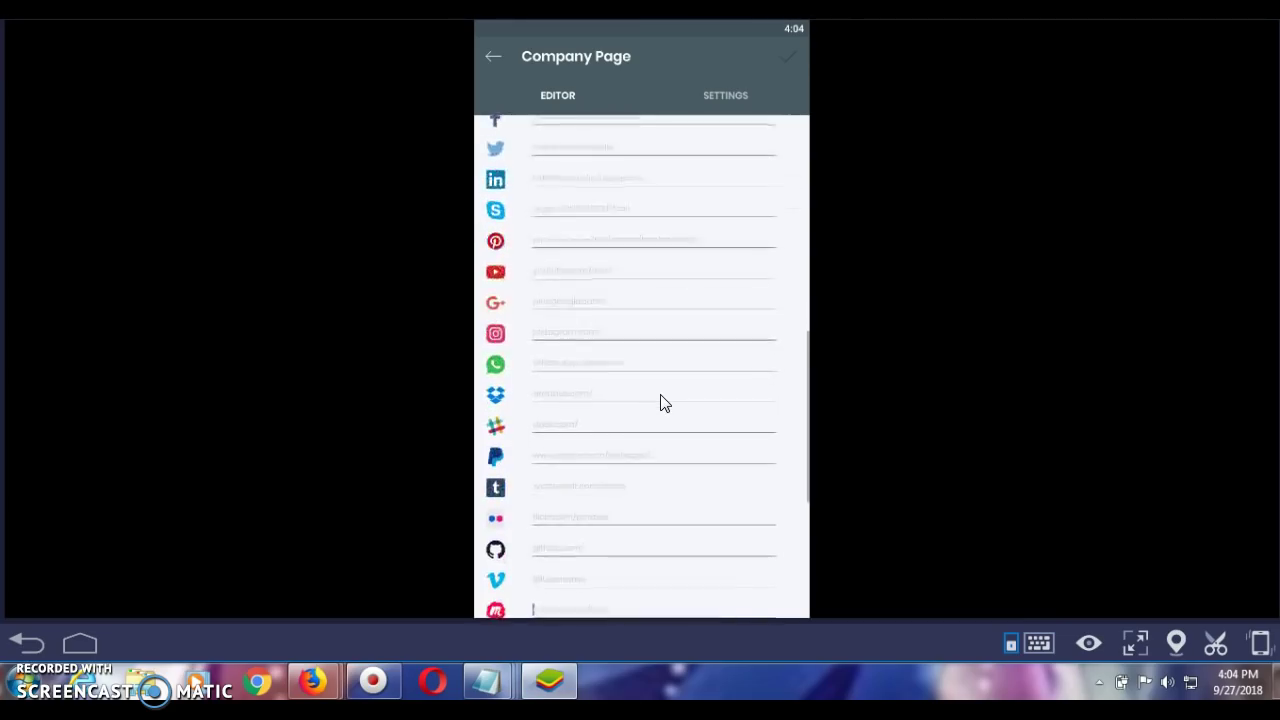
scroll(665, 402, "down", 5)
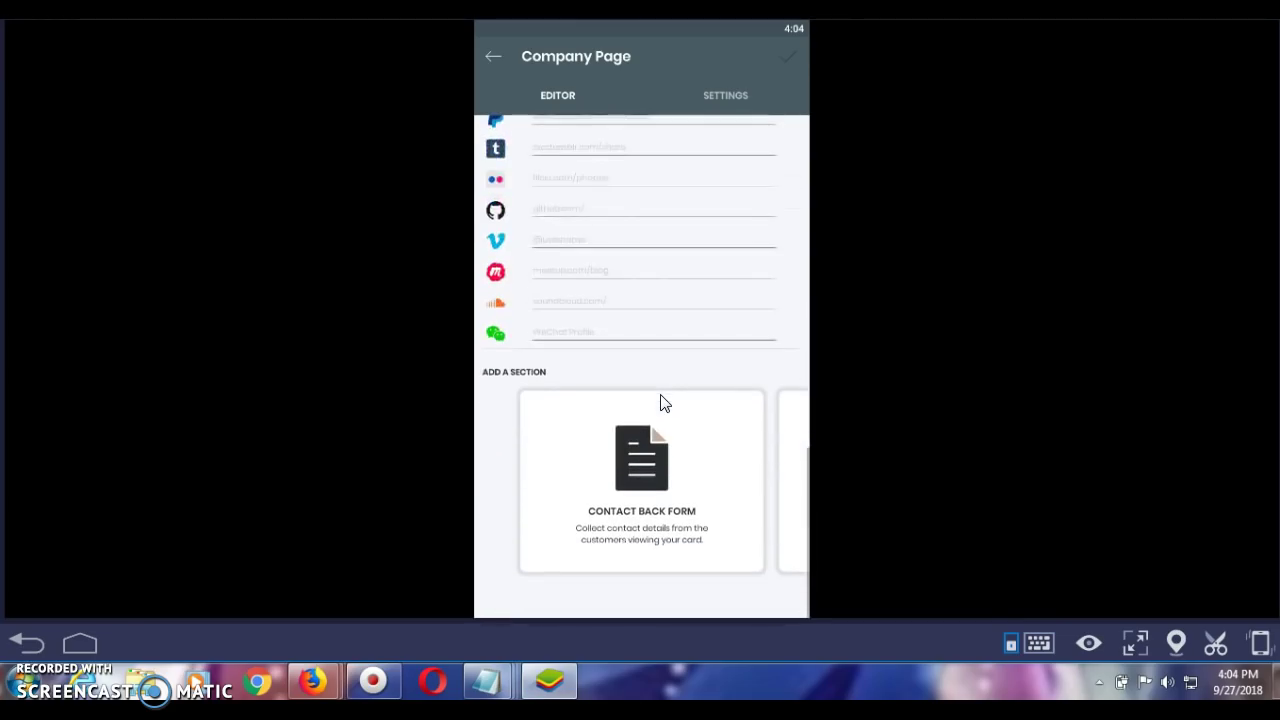
left_click(673, 457)
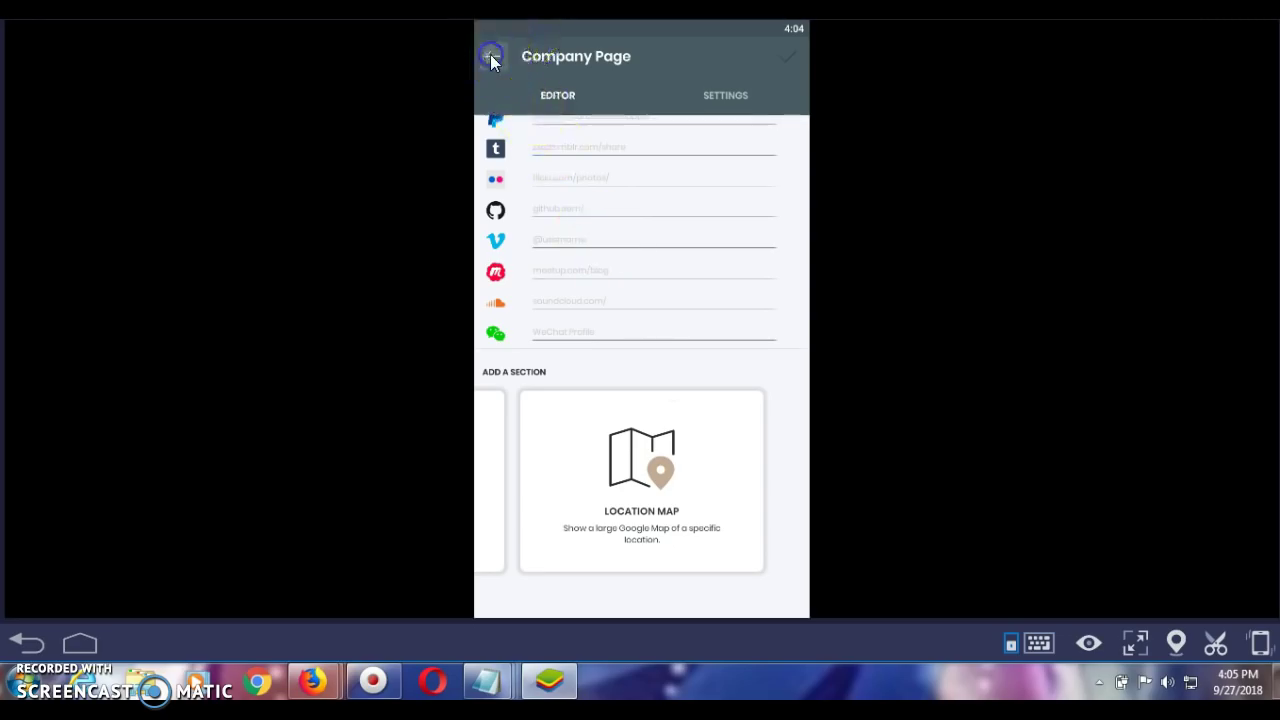
Step: Back out of the Company Page editor to Power Ups and open the Contacts list
left_click(491, 56)
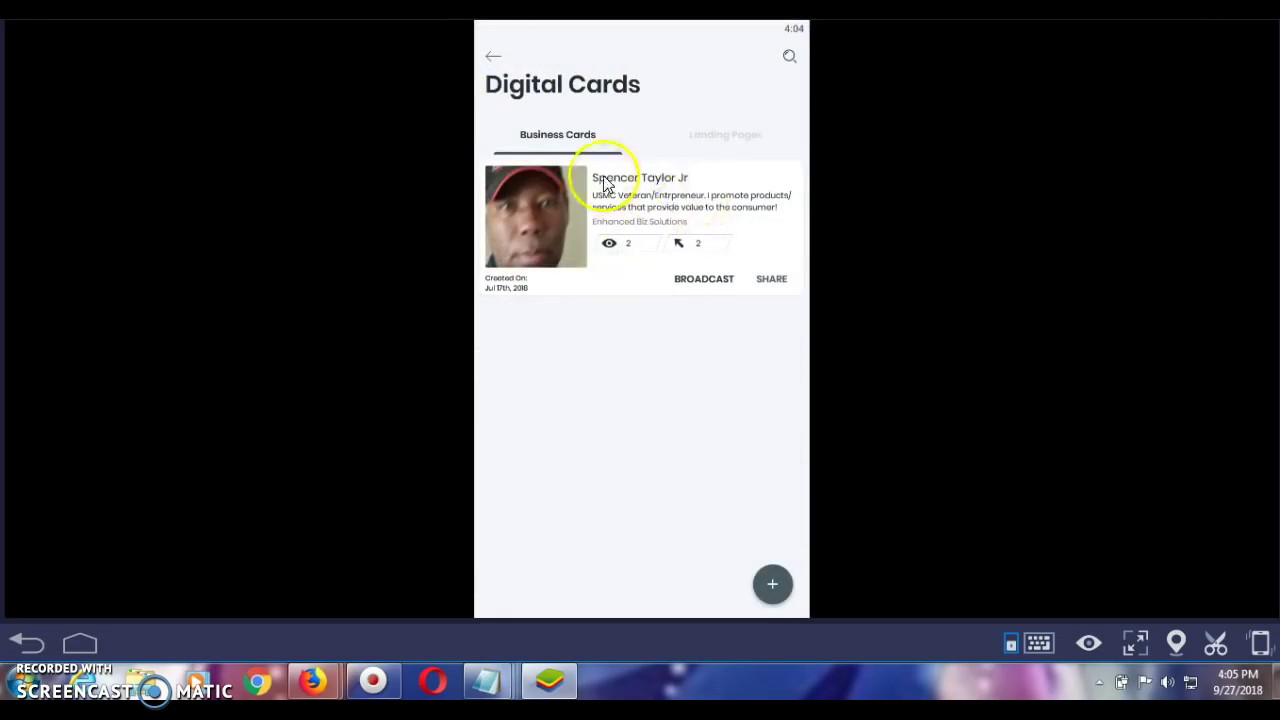
left_click(492, 57)
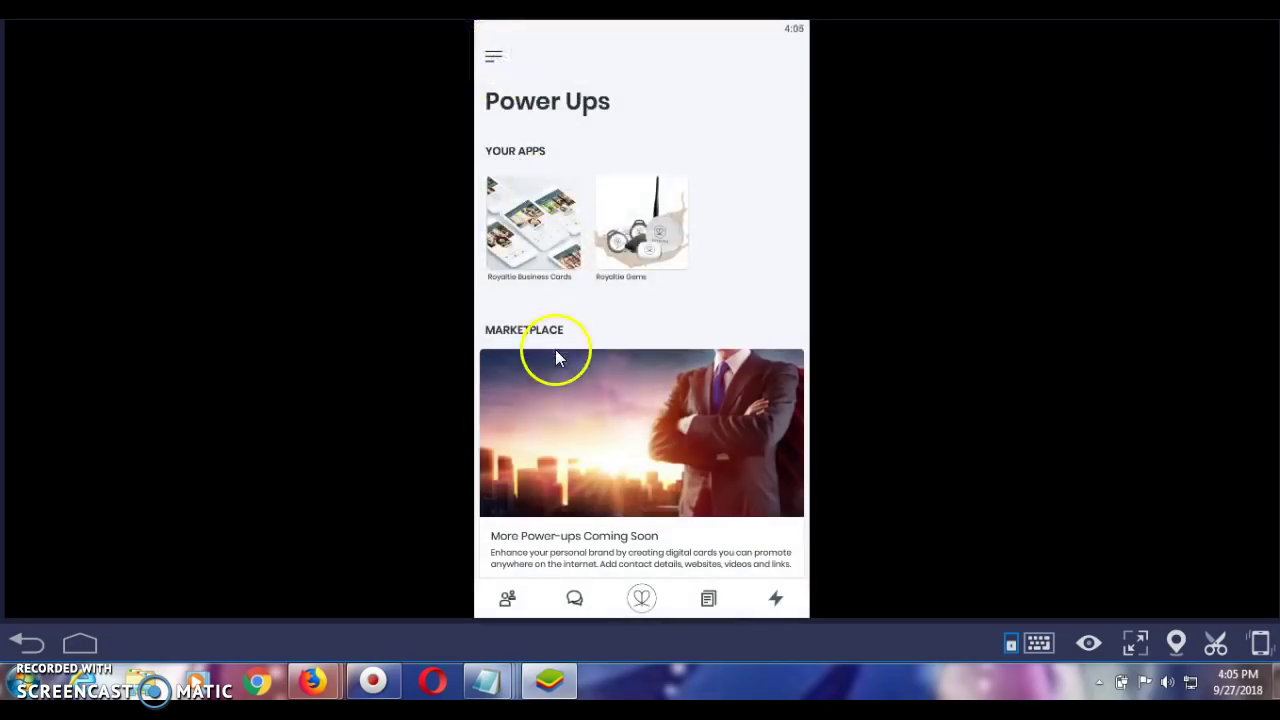
left_click(505, 600)
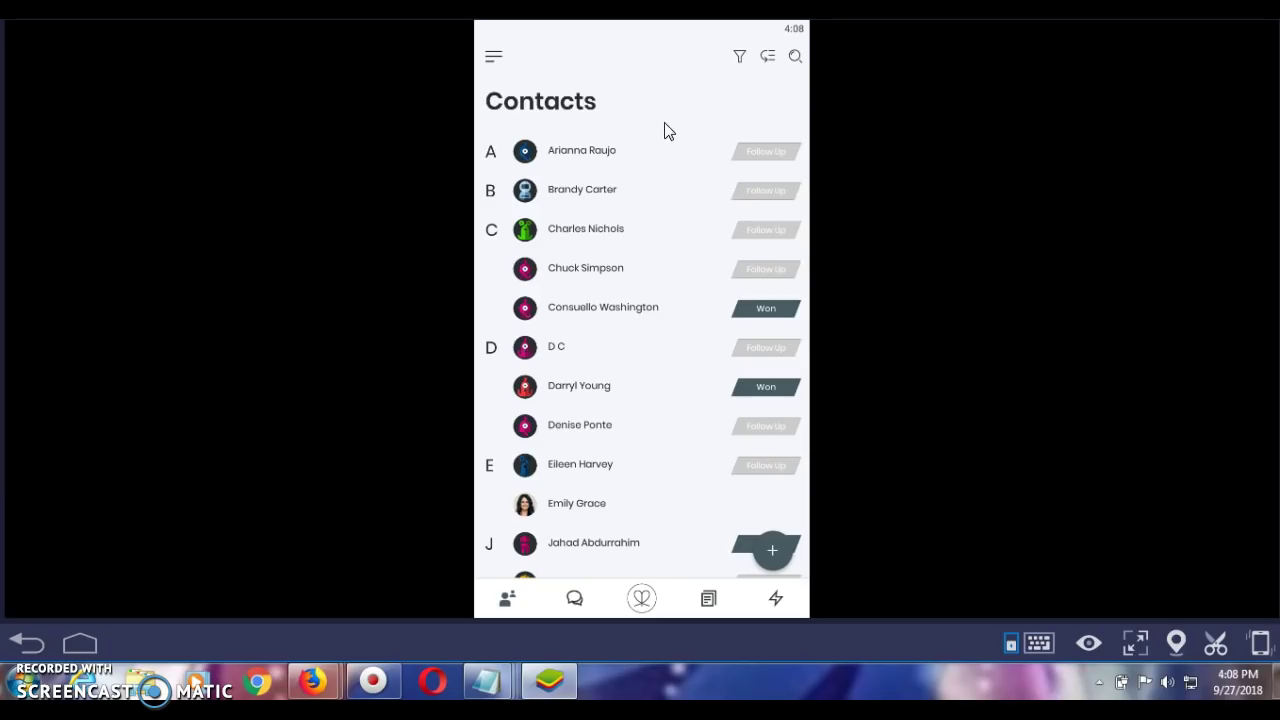
left_click_drag(661, 121, 657, 140)
left_click_drag(682, 100, 658, 101)
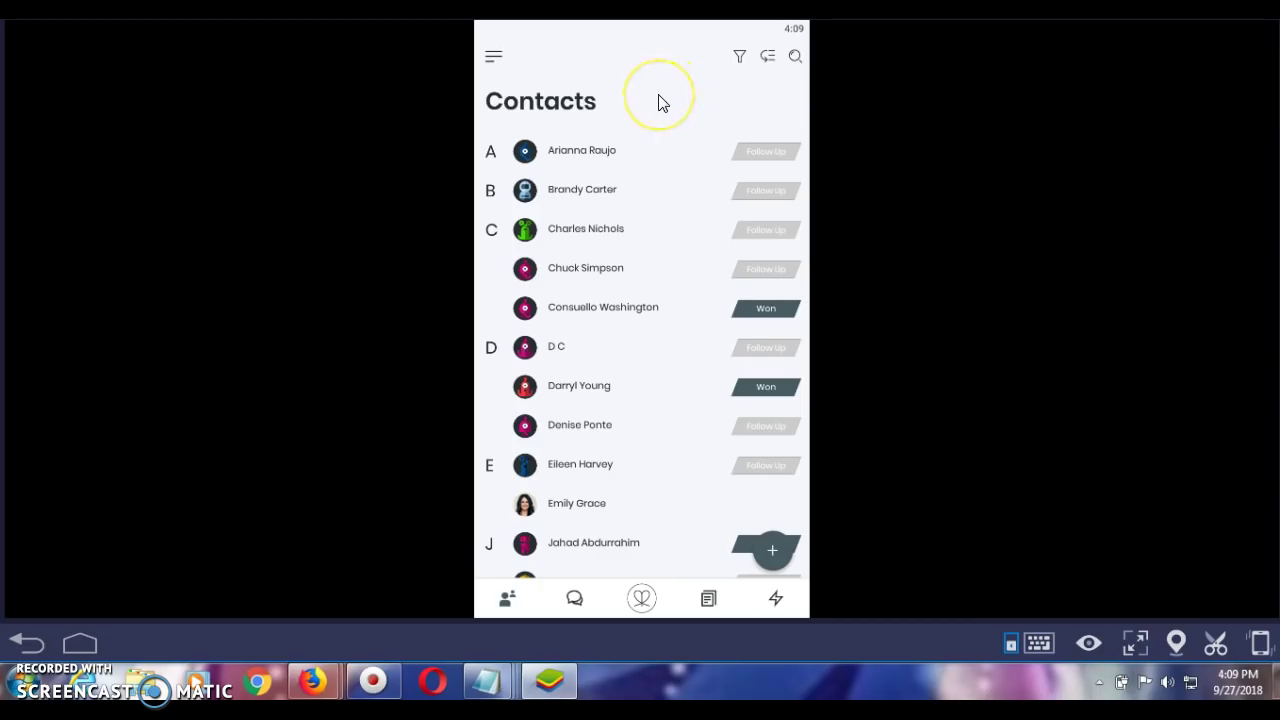